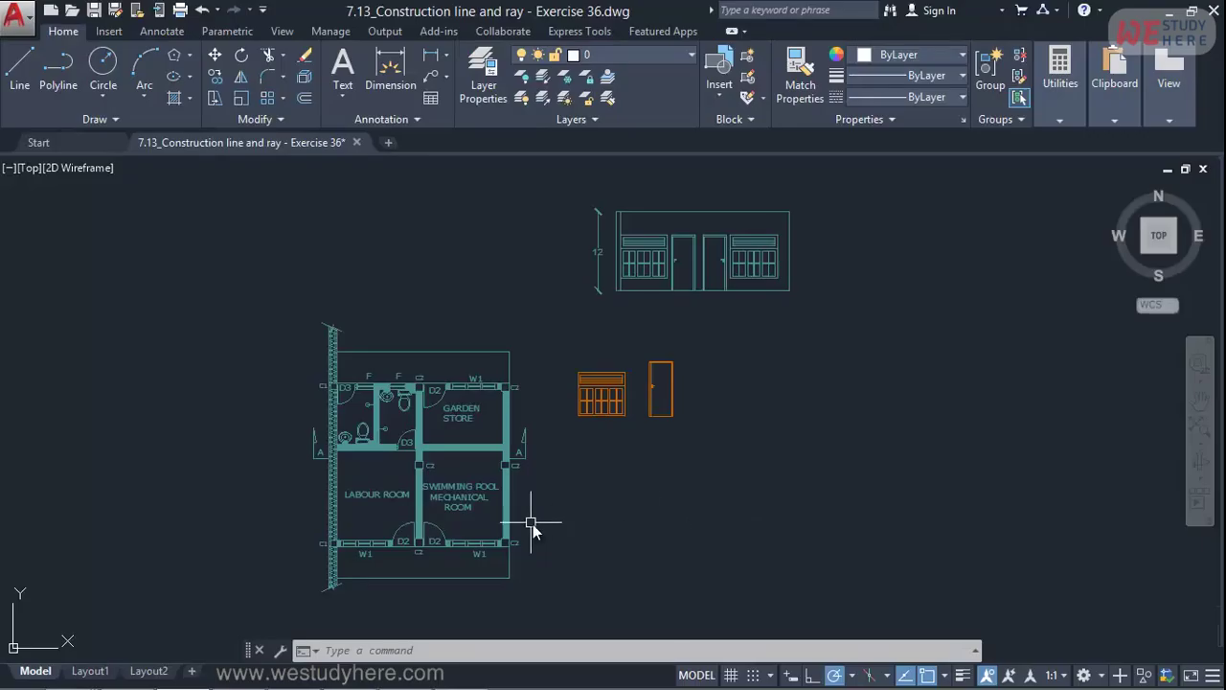
# Step: Pan and zoom the AutoCAD drawing to frame the floor plan and its elevation
pyautogui.scroll(2, 351, 542)
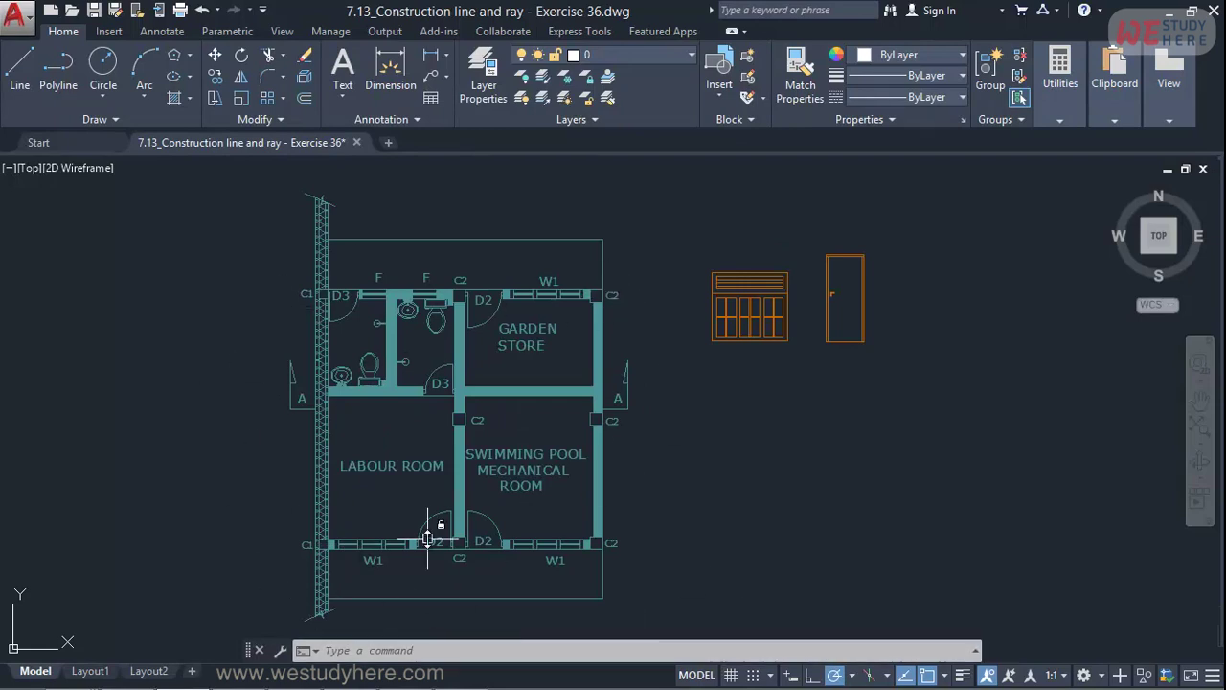
pyautogui.scroll(-3, 397, 414)
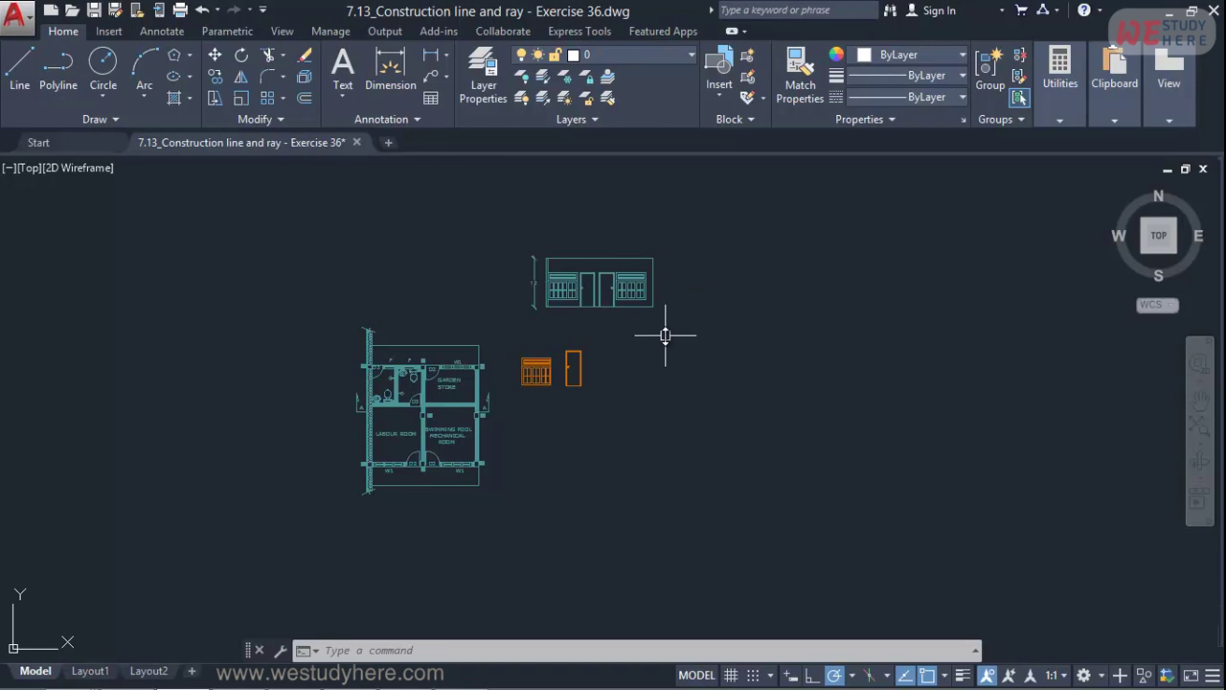
pyautogui.scroll(2, 589, 263)
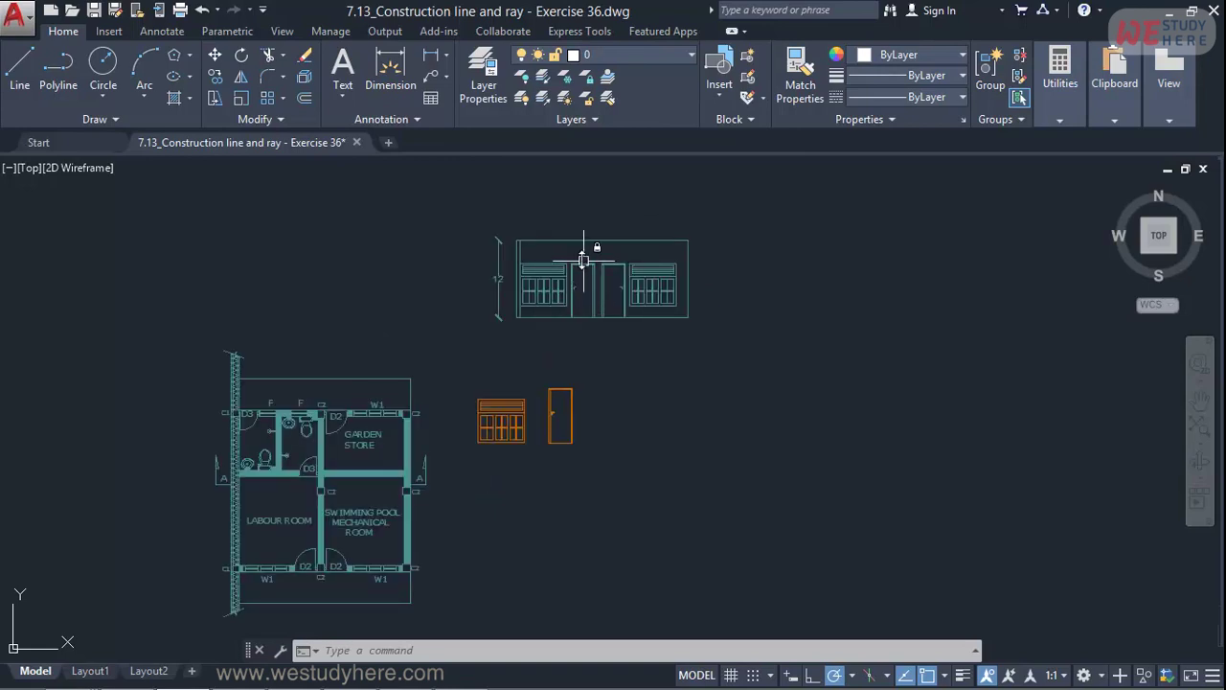
pyautogui.moveTo(557, 337); pyautogui.dragTo(602, 274, button='middle')
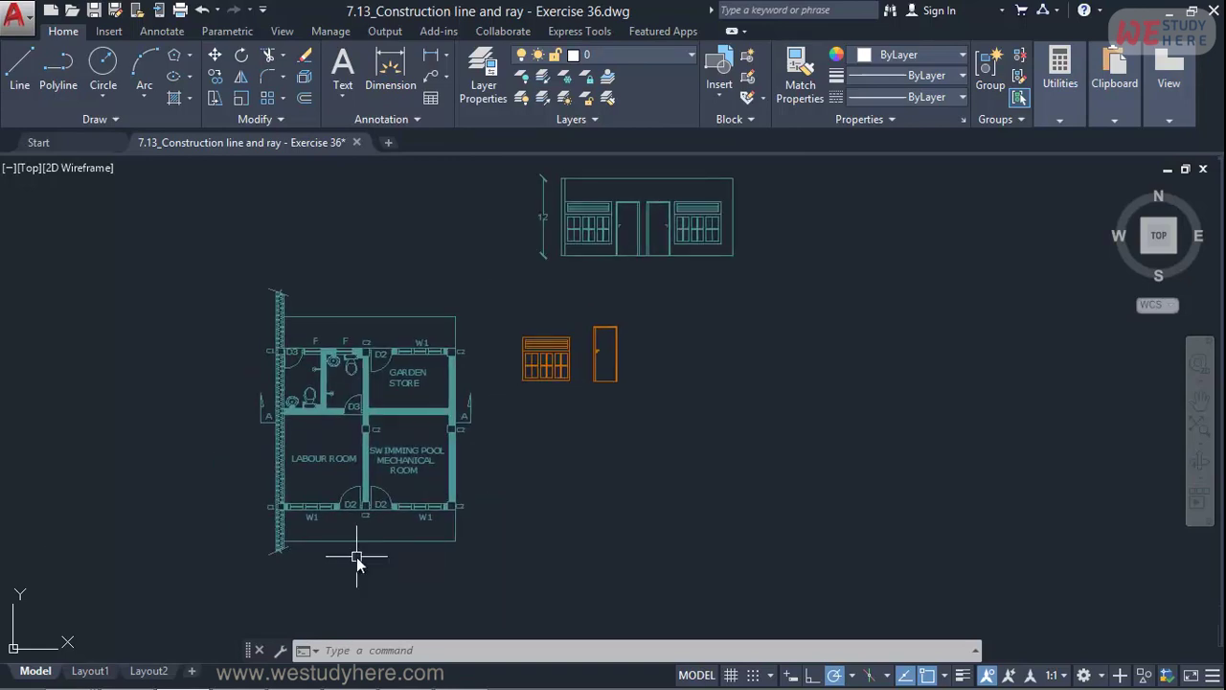
pyautogui.scroll(2, 298, 543)
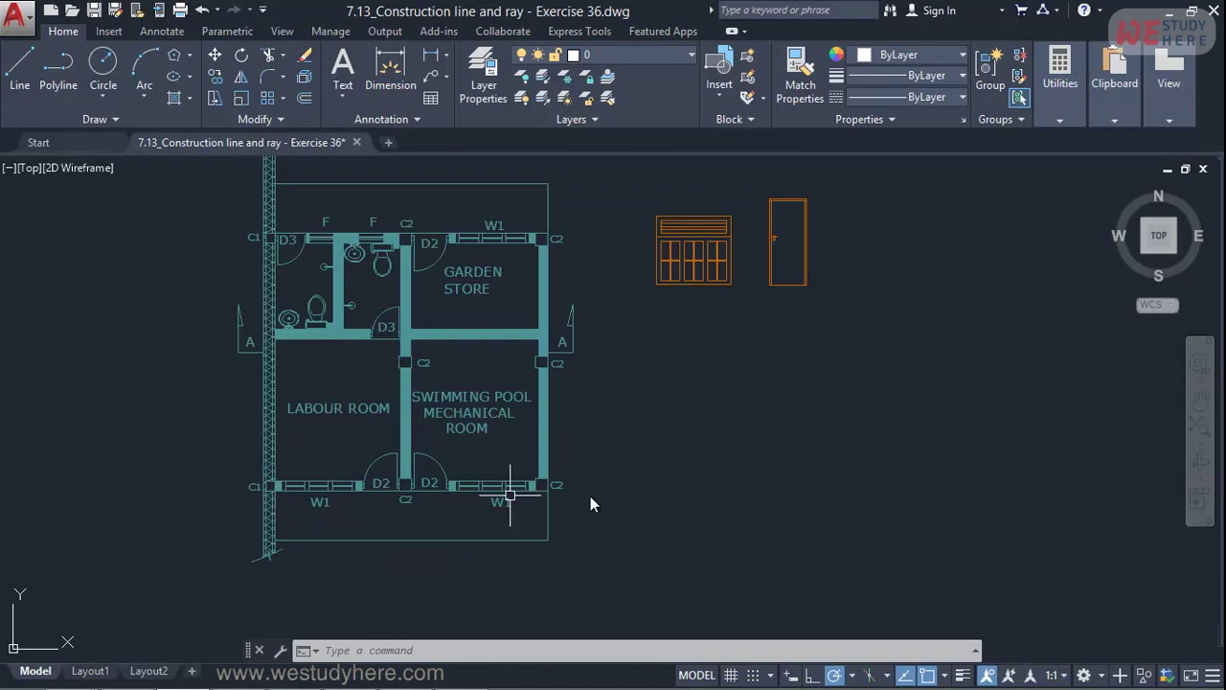
pyautogui.scroll(4, 225, 525)
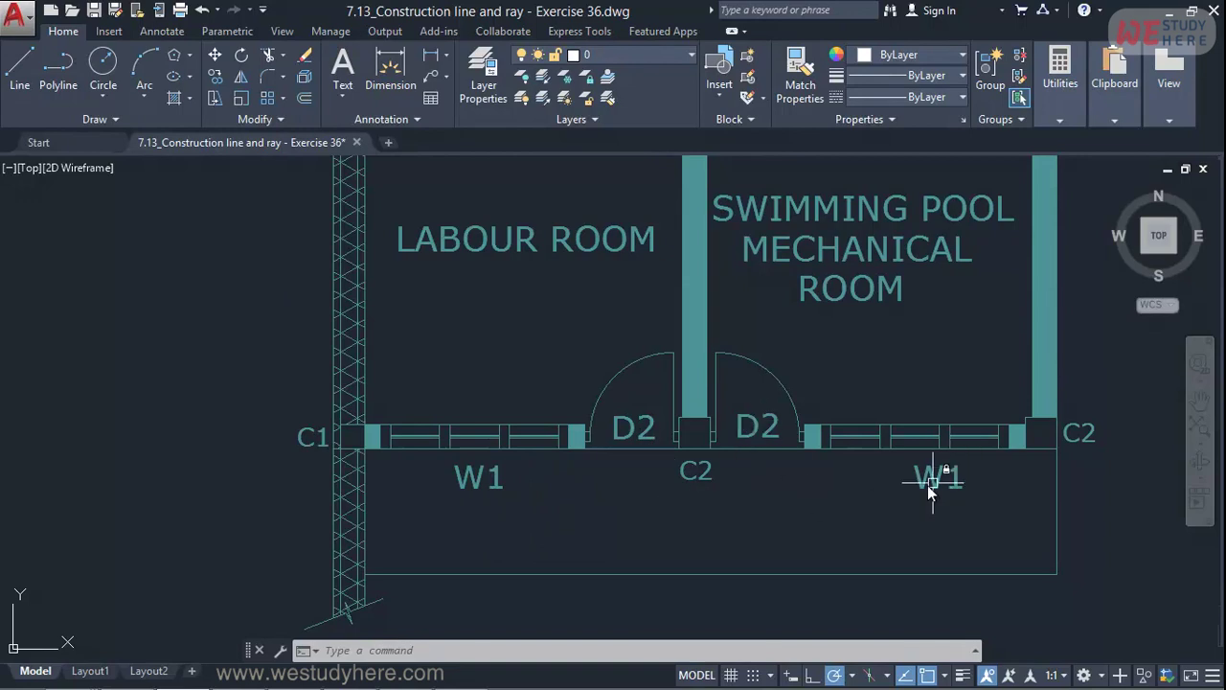
pyautogui.scroll(-3, 396, 506)
pyautogui.scroll(-2, 881, 370)
pyautogui.moveTo(881, 370); pyautogui.dragTo(589, 687, button='middle')
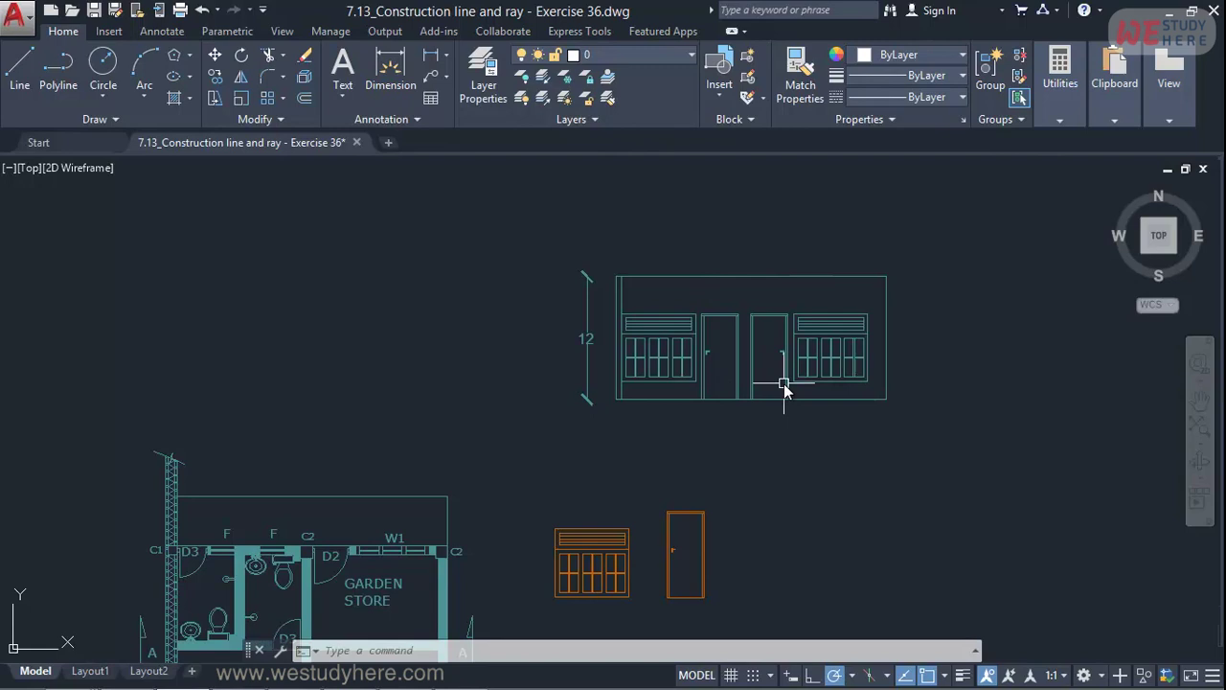
pyautogui.scroll(-4, 707, 246)
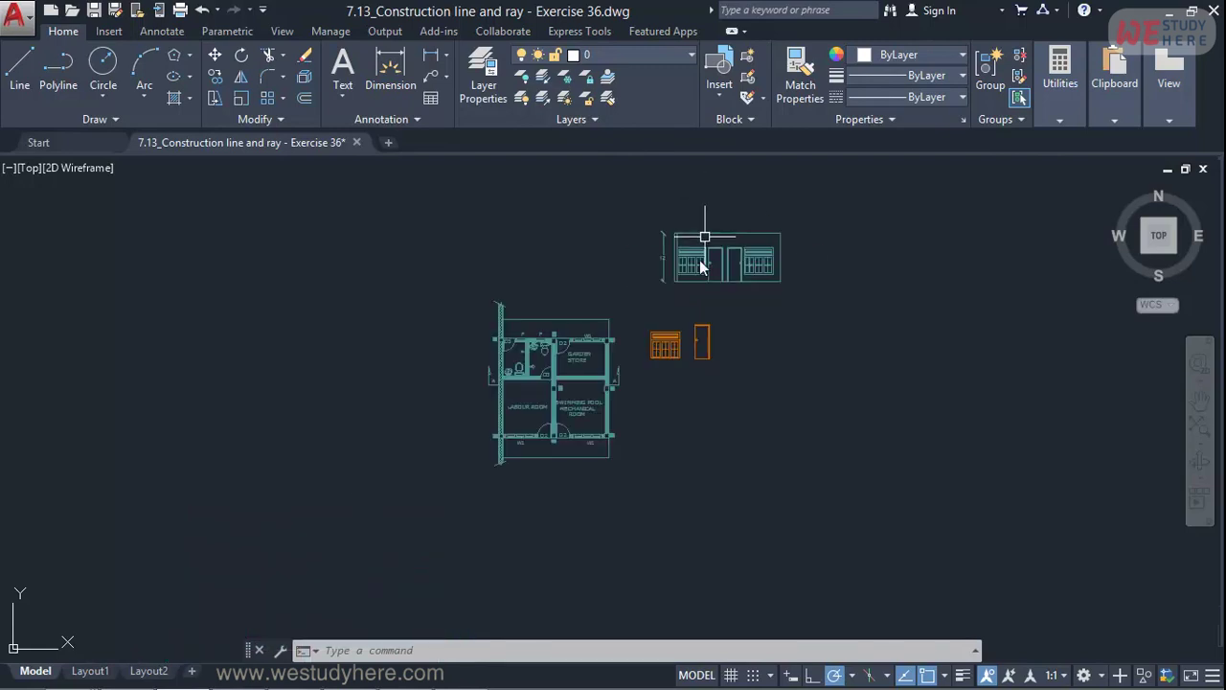
pyautogui.scroll(2, 563, 401)
pyautogui.moveTo(564, 400); pyautogui.dragTo(498, 494, button='middle')
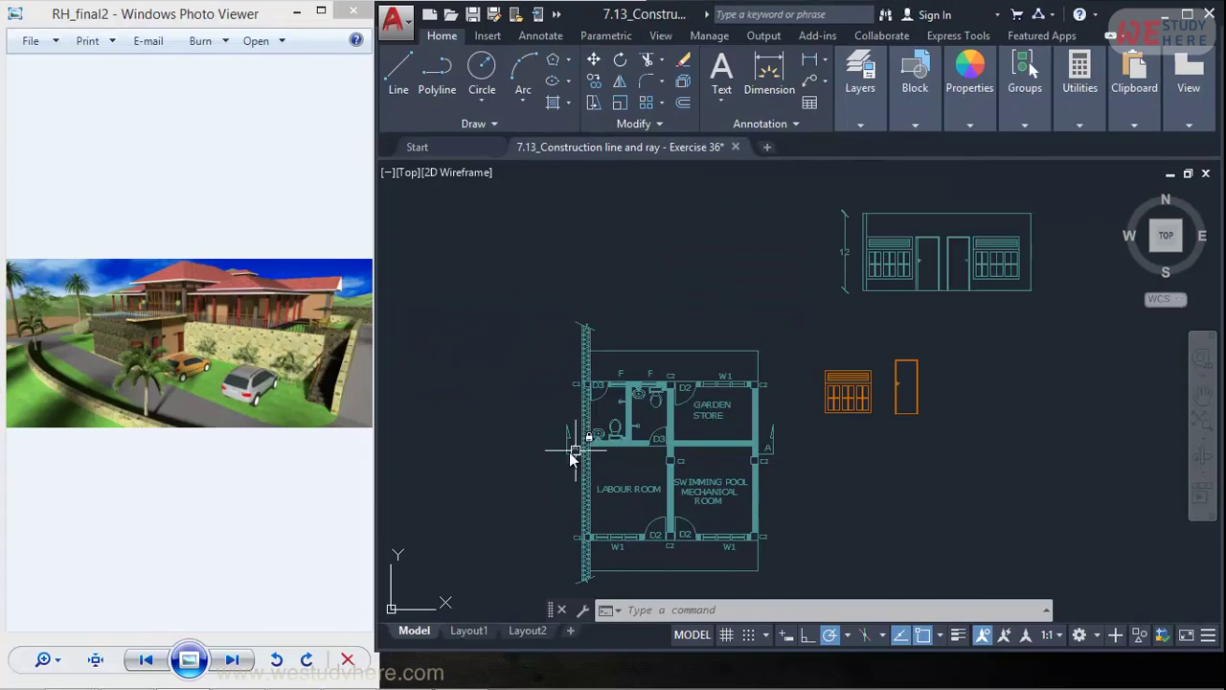
pyautogui.click(492, 474)
pyautogui.click(466, 441)
# Step: Zoom into the RH_final2 render and pan across the house to the parked car
pyautogui.click(171, 469)
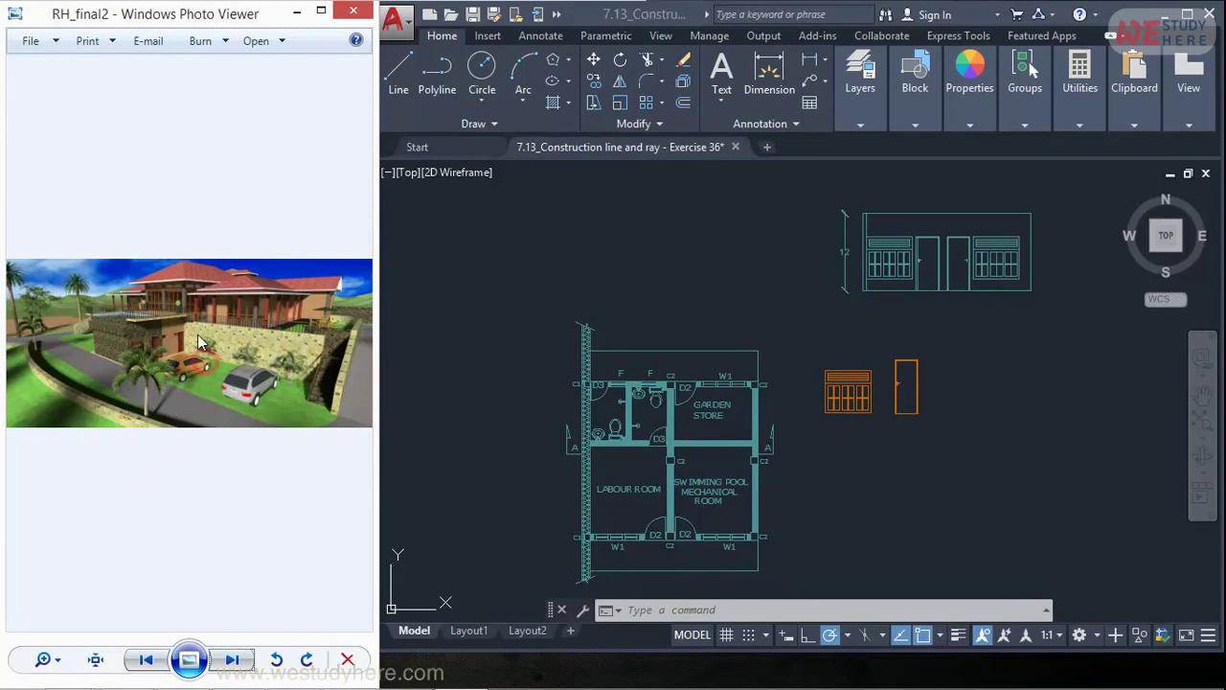
pyautogui.scroll(1, 198, 337)
pyautogui.scroll(2, 195, 331)
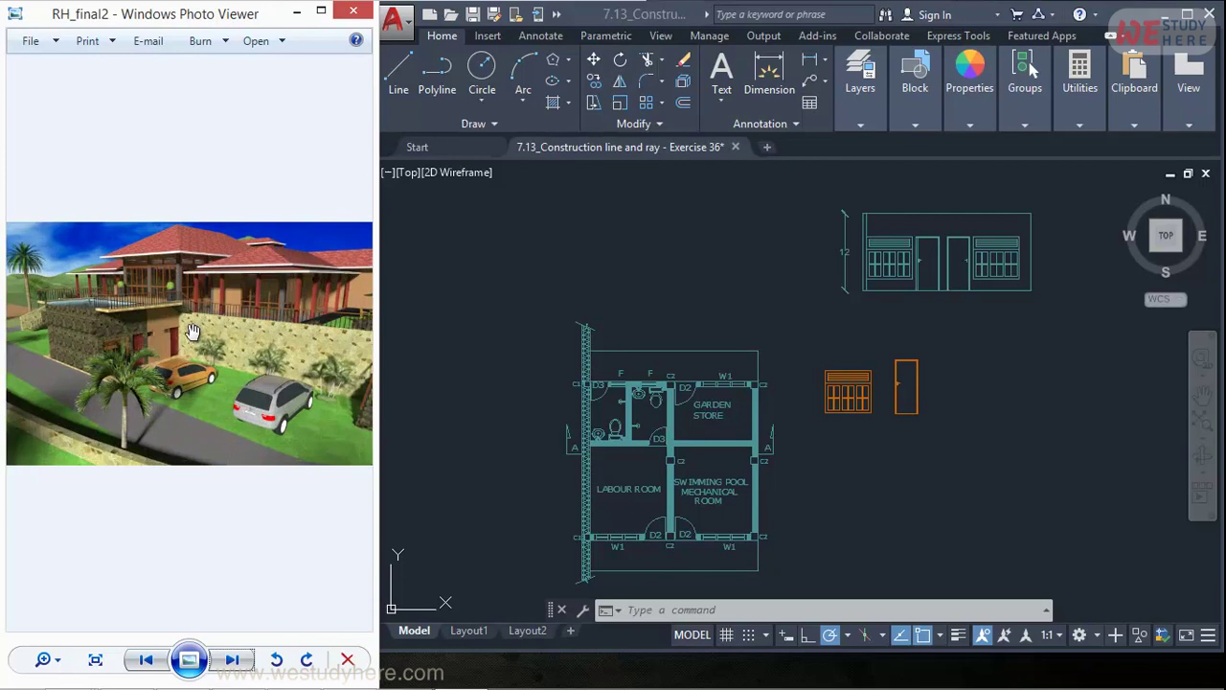
pyautogui.moveTo(147, 286); pyautogui.dragTo(160, 287)
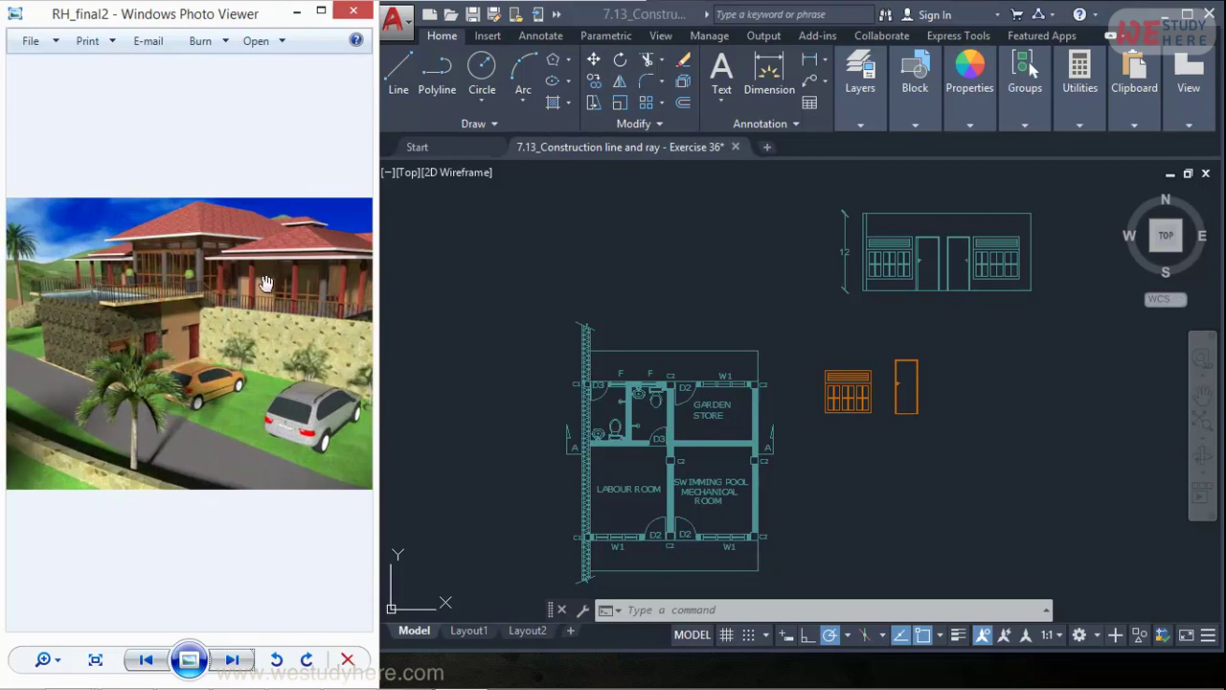
pyautogui.scroll(3, 268, 288)
pyautogui.moveTo(284, 373); pyautogui.dragTo(261, 345)
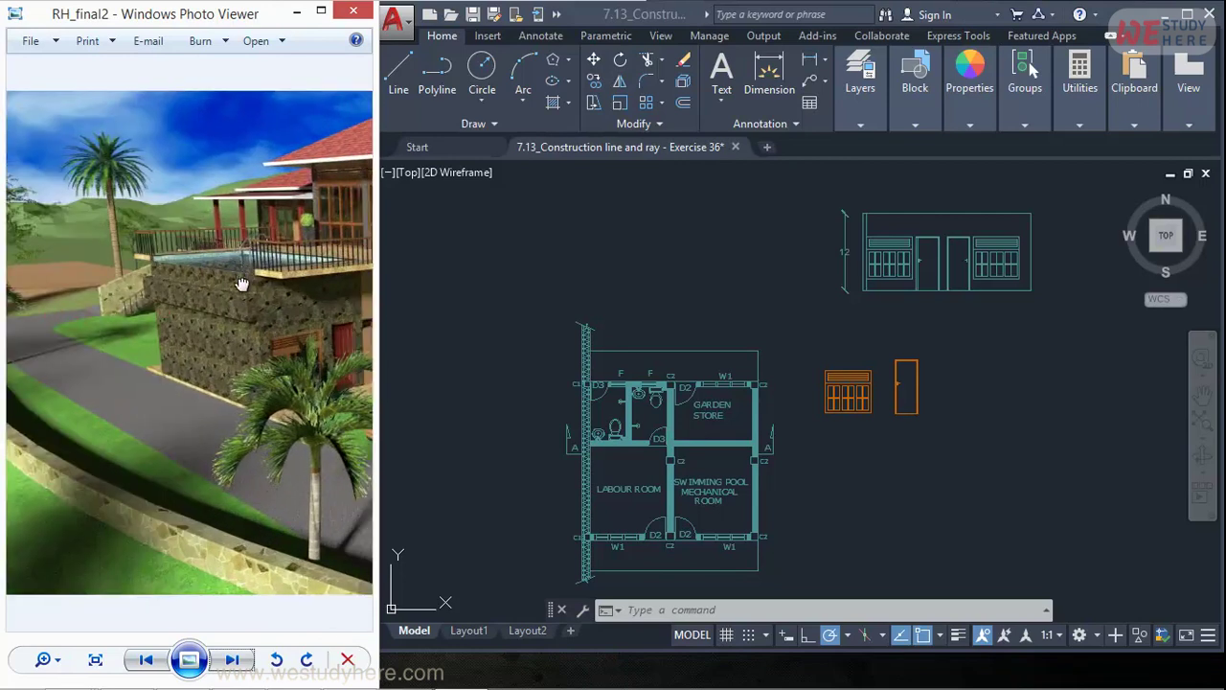
pyautogui.moveTo(242, 285); pyautogui.dragTo(191, 273)
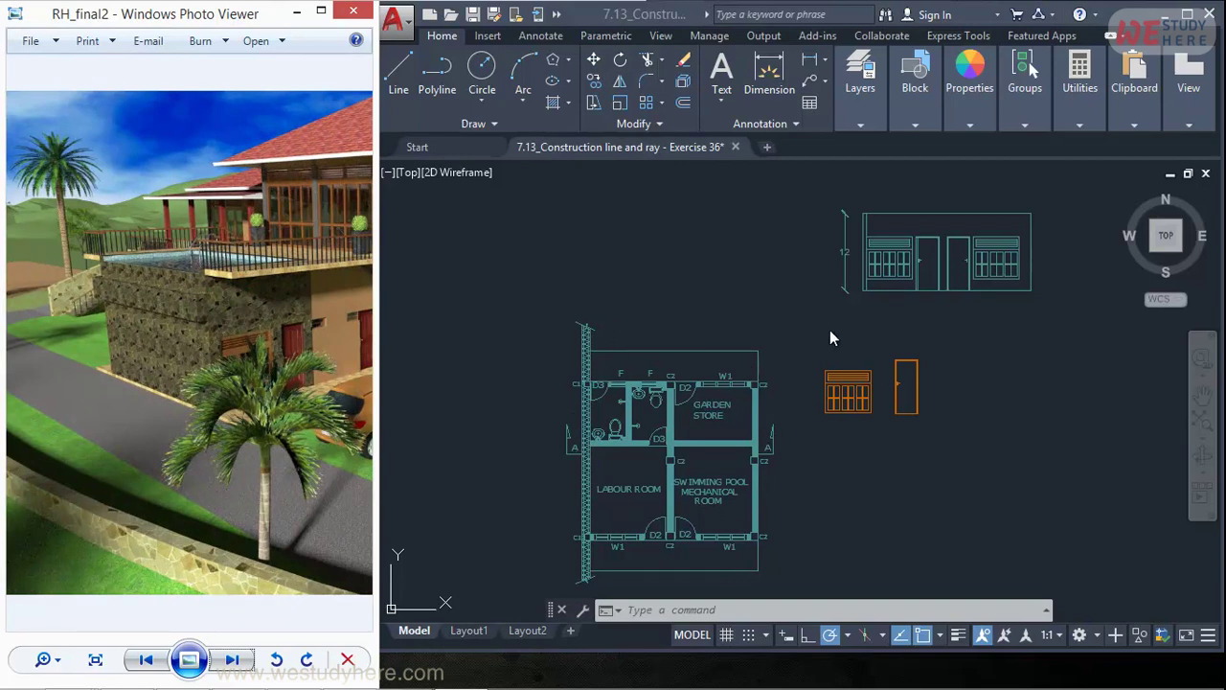
pyautogui.moveTo(232, 349); pyautogui.dragTo(193, 417)
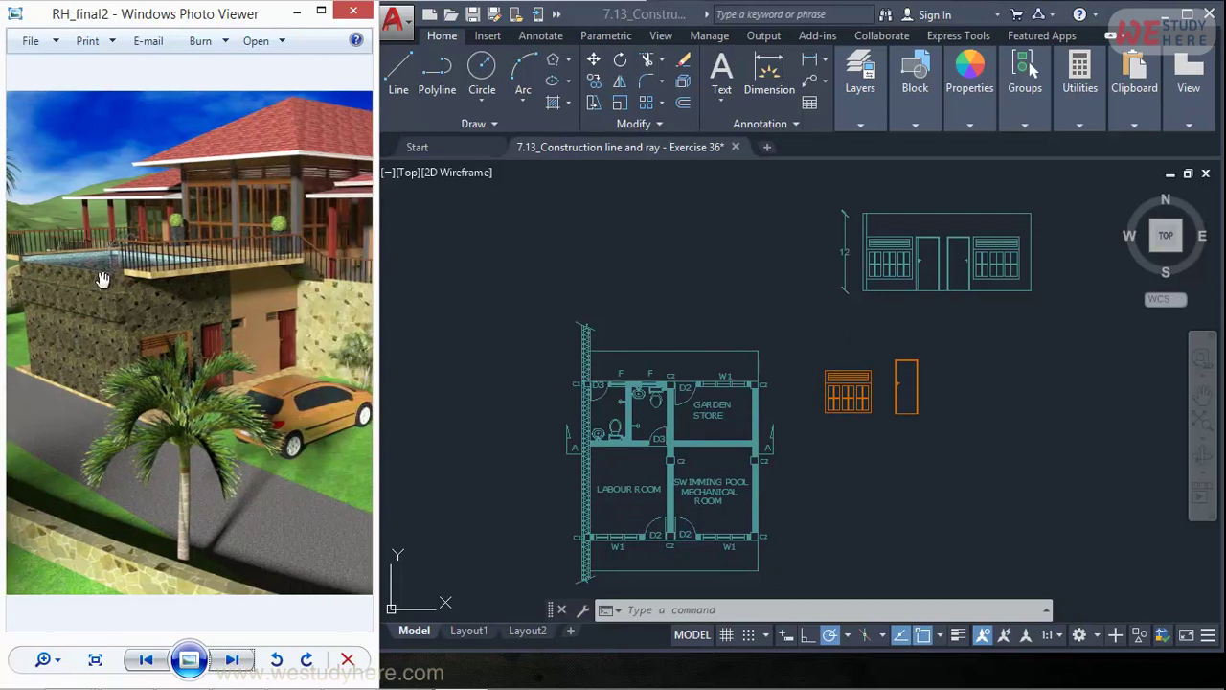
pyautogui.moveTo(231, 377); pyautogui.dragTo(200, 383)
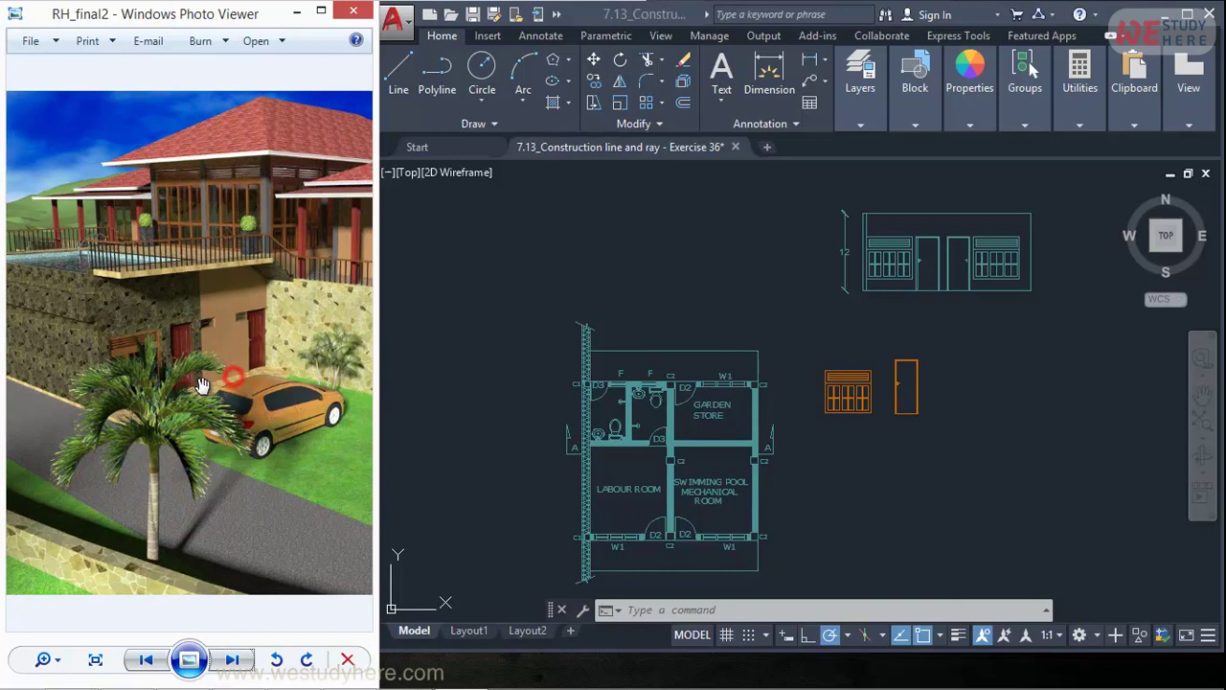
pyautogui.scroll(3, 230, 369)
pyautogui.click(707, 419)
pyautogui.scroll(3, 613, 513)
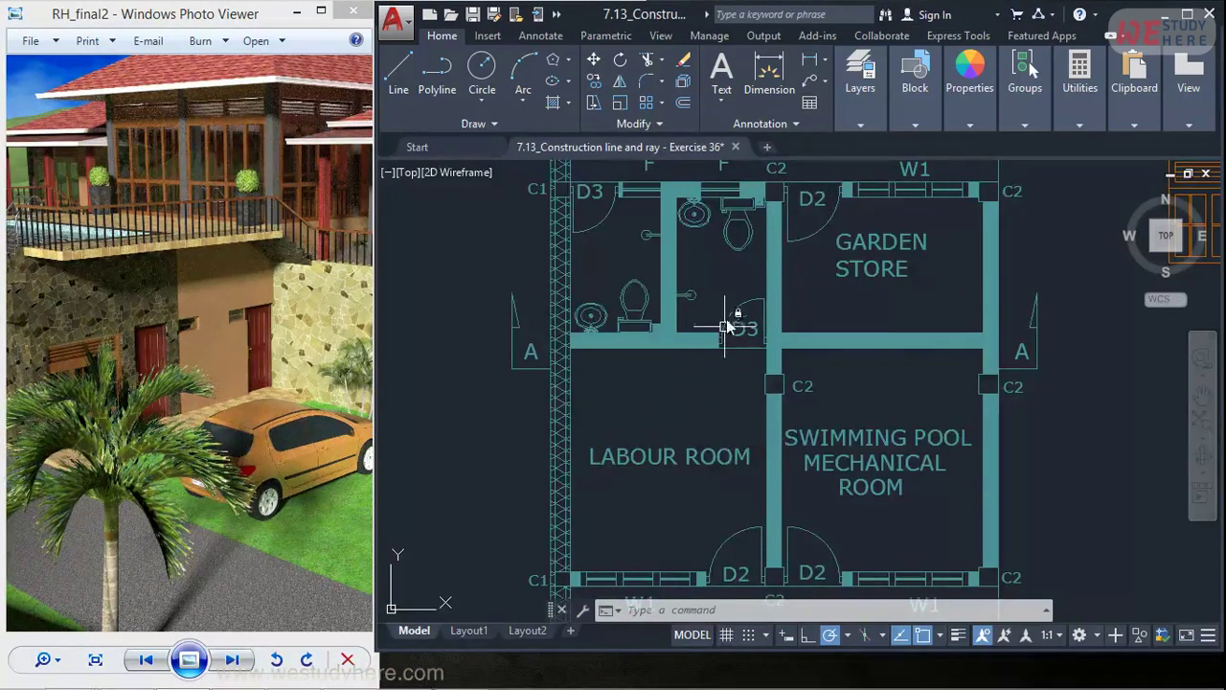
pyautogui.moveTo(739, 329); pyautogui.dragTo(743, 565, button='middle')
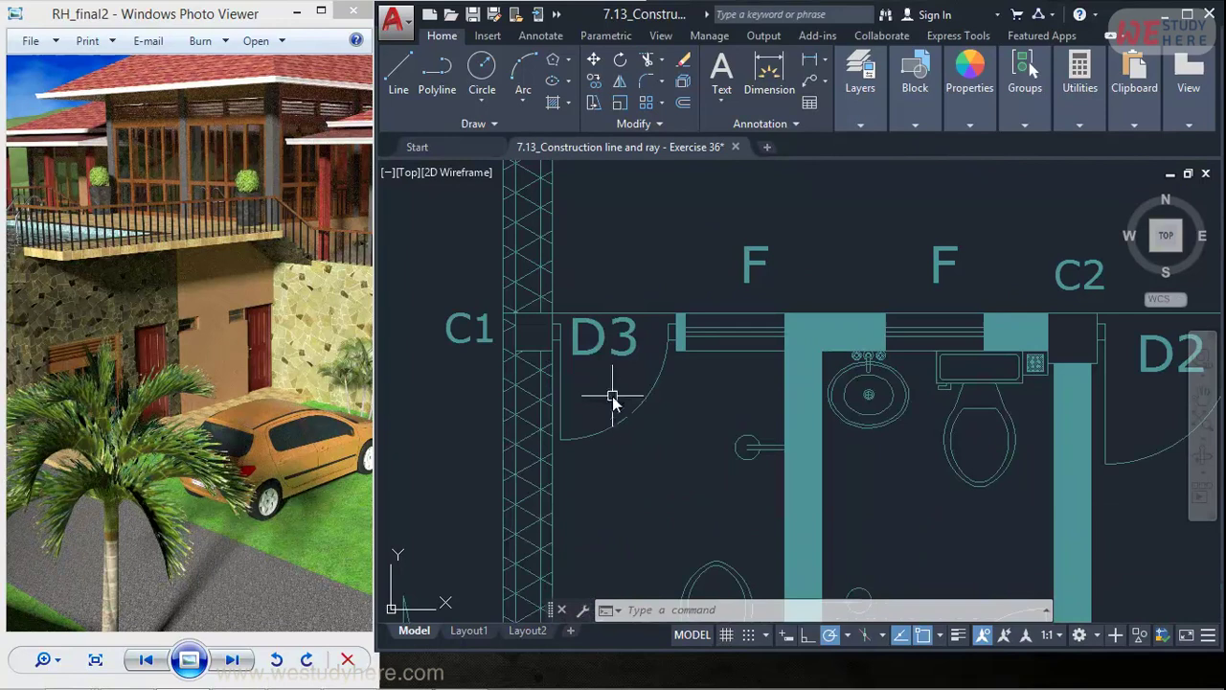
pyautogui.scroll(3, 618, 388)
pyautogui.scroll(4, 235, 333)
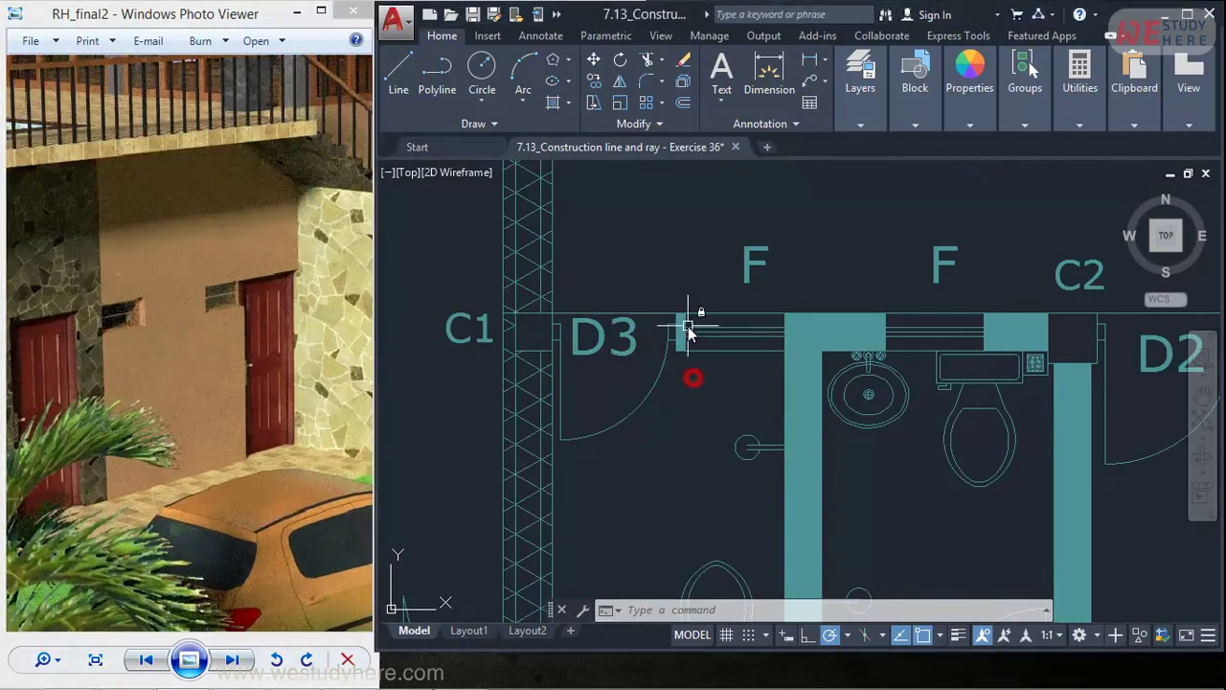
pyautogui.moveTo(187, 316); pyautogui.dragTo(203, 315)
pyautogui.scroll(2, 203, 314)
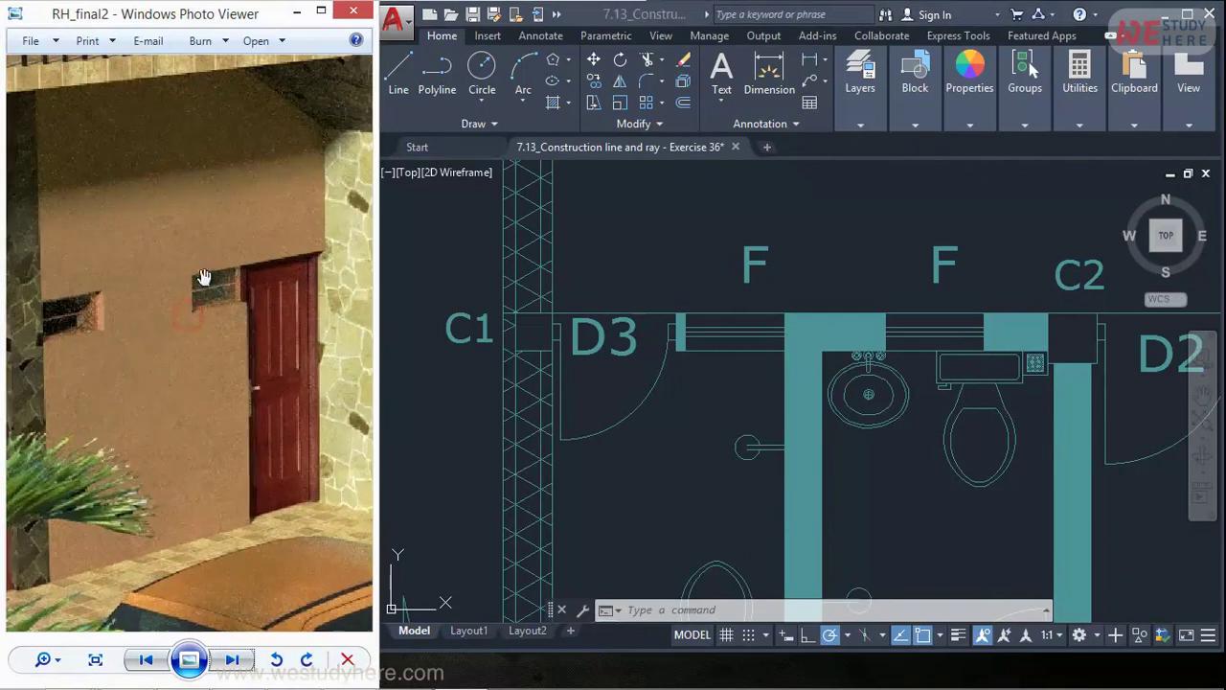
pyautogui.scroll(-2, 644, 393)
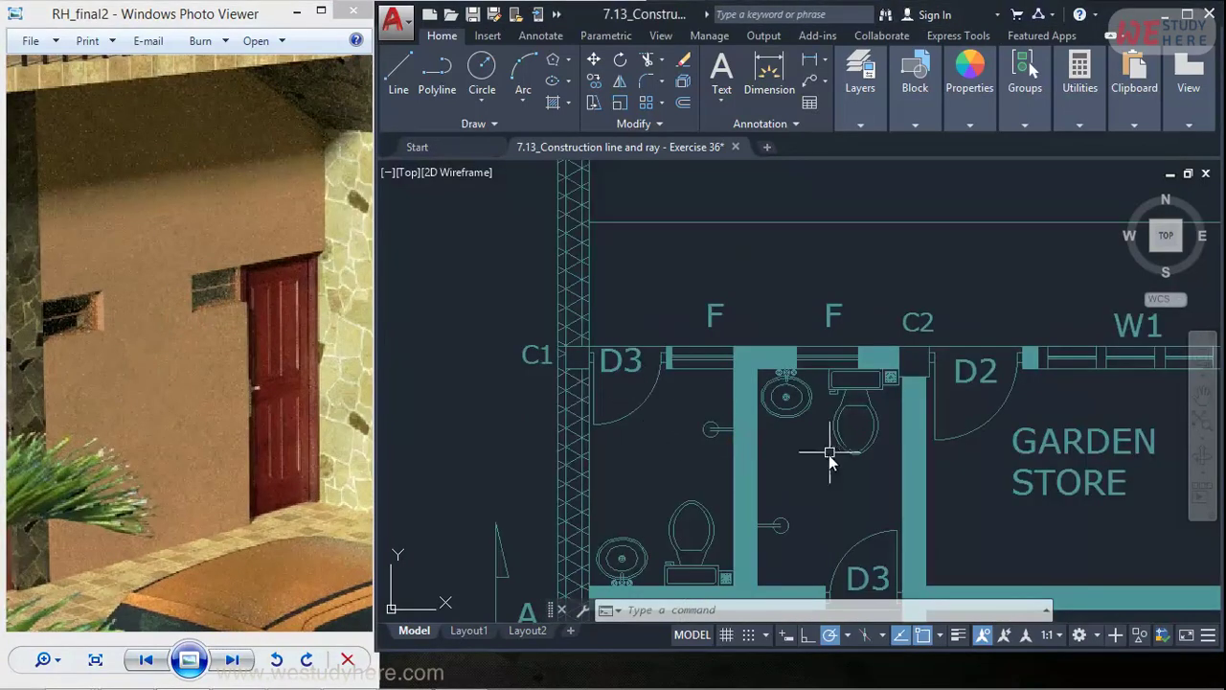
pyautogui.scroll(2, 795, 350)
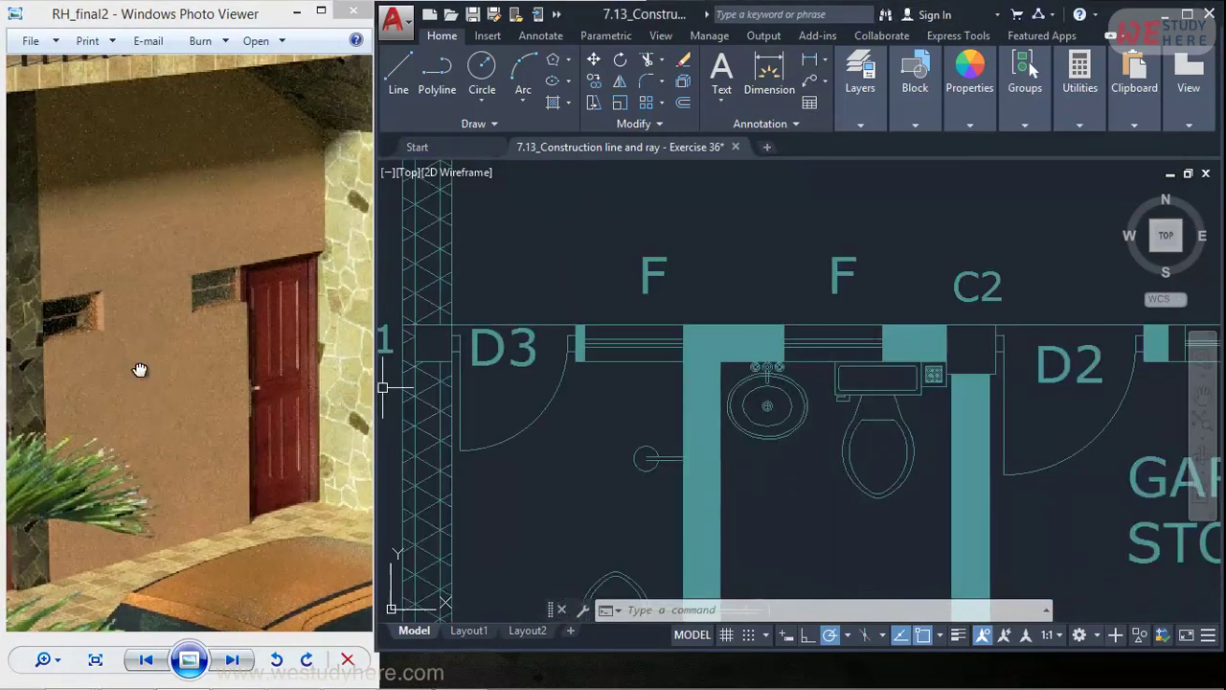
pyautogui.moveTo(141, 367); pyautogui.dragTo(246, 343)
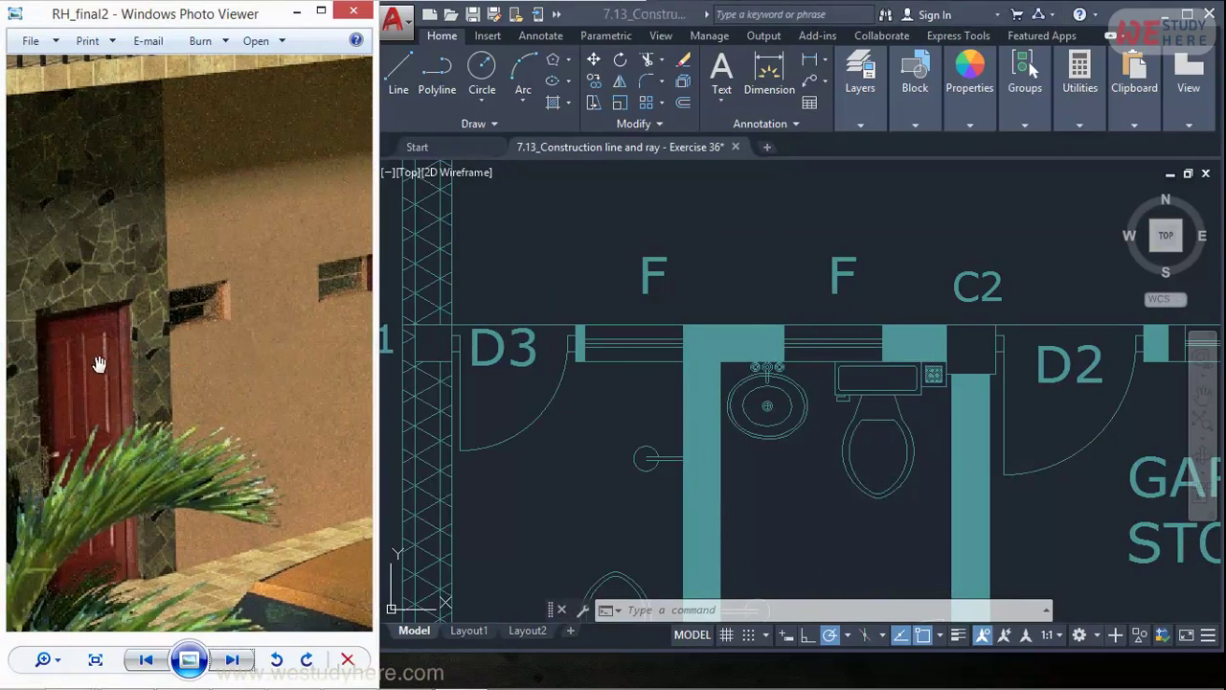
pyautogui.scroll(-3, 1022, 451)
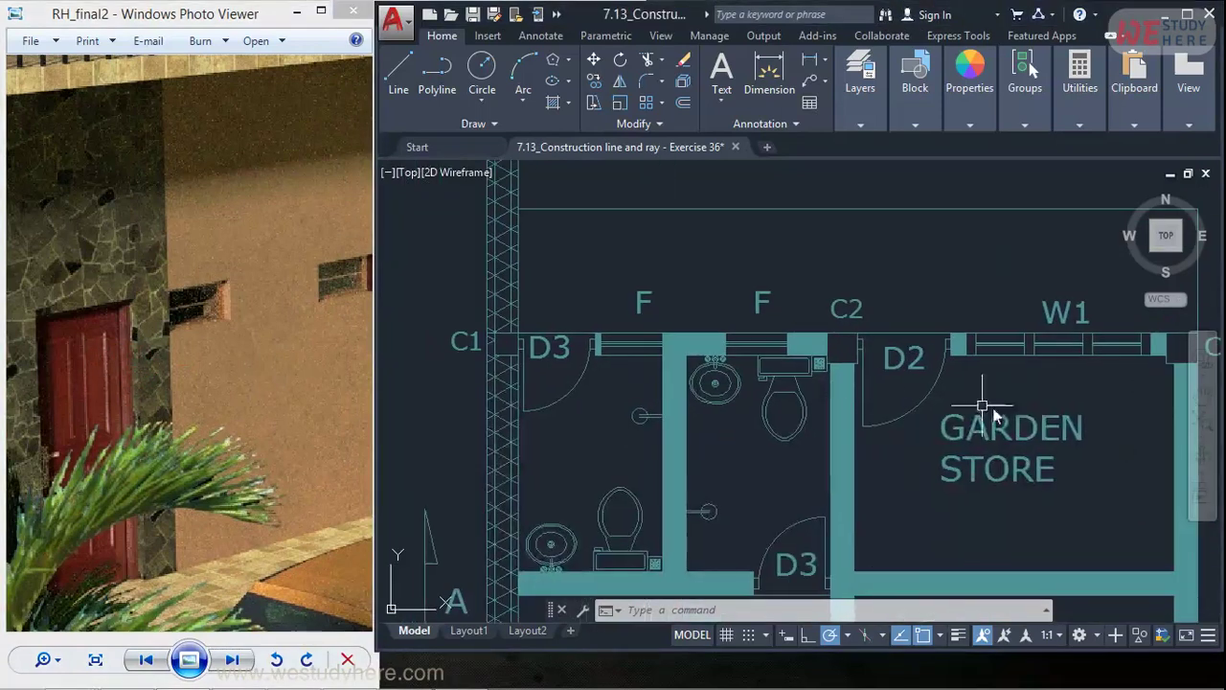
pyautogui.scroll(-3, 287, 332)
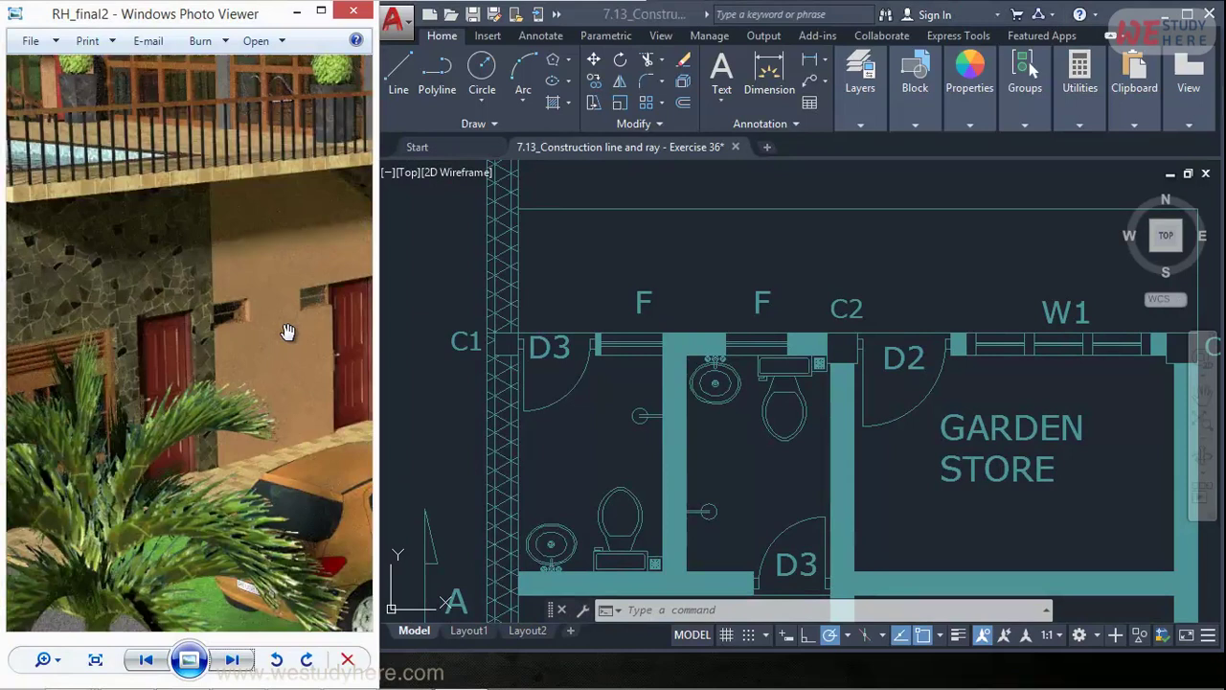
pyautogui.scroll(-3, 287, 337)
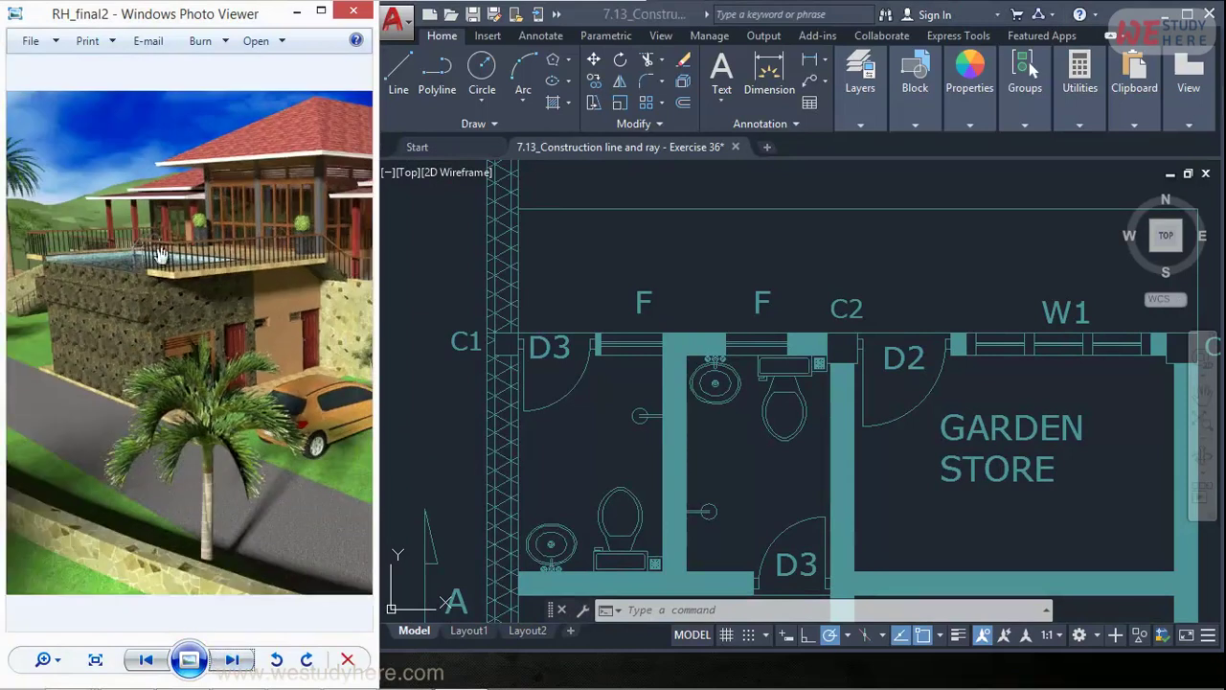
# Step: Step through RH_final4 to the RH_final1 render, then zoom AutoCAD out to the whole plan
pyautogui.click(228, 658)
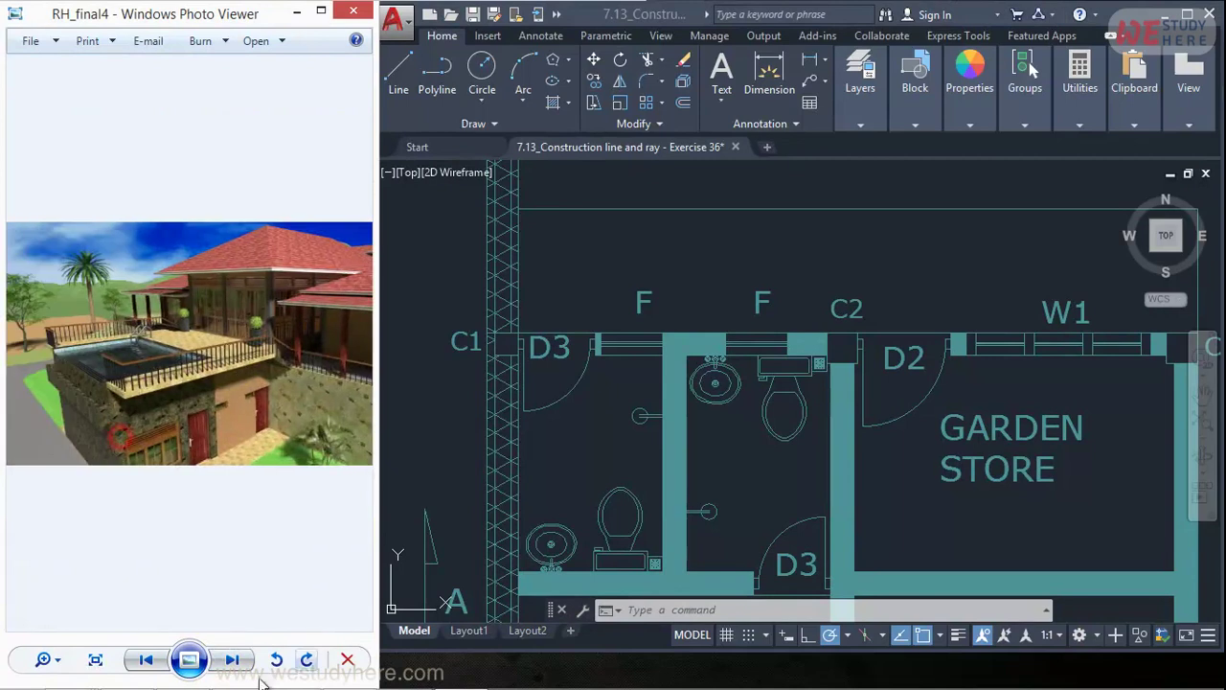
pyautogui.click(218, 663)
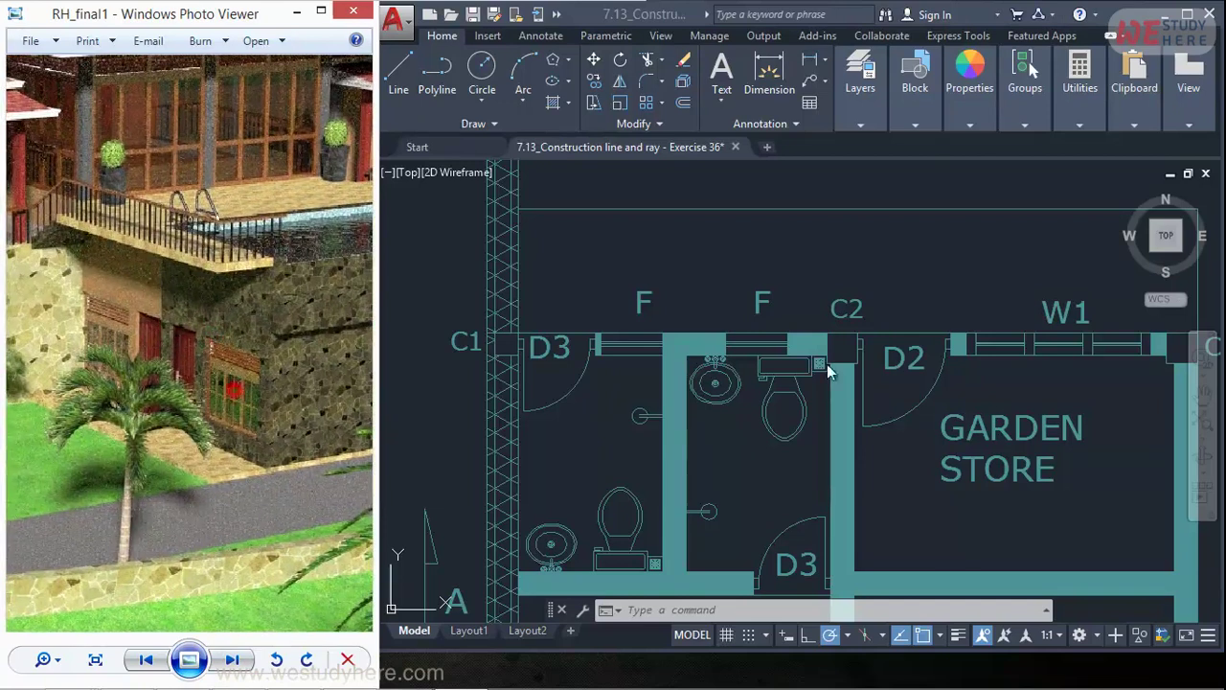
pyautogui.scroll(-5, 693, 265)
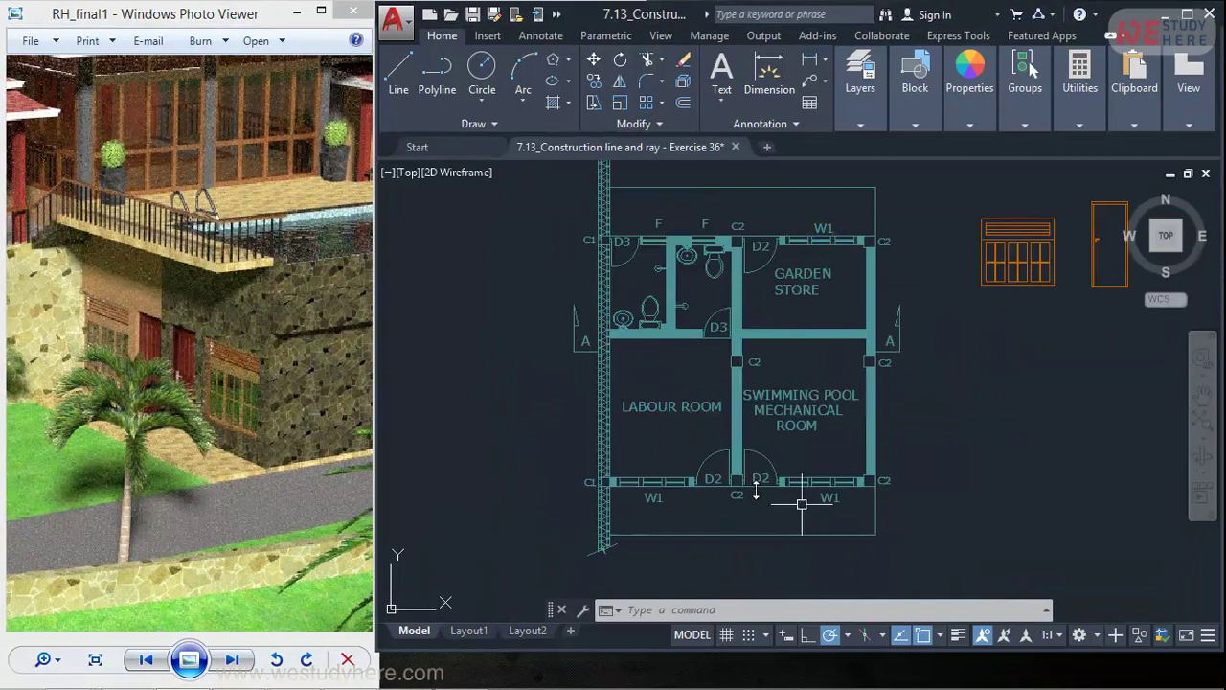
pyautogui.scroll(-3, 812, 505)
pyautogui.moveTo(1035, 258); pyautogui.dragTo(794, 336, button='middle')
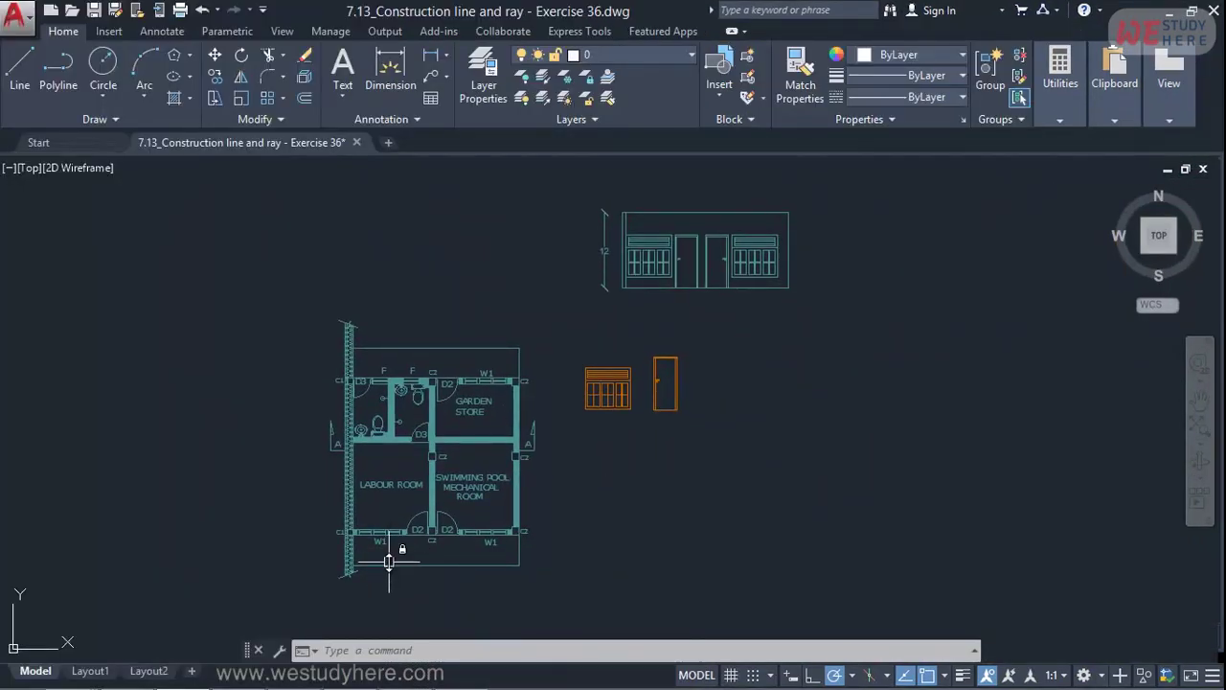
# Step: Pan the Exercise 36 drawing slightly to frame the plan and elevation
pyautogui.moveTo(389, 563)
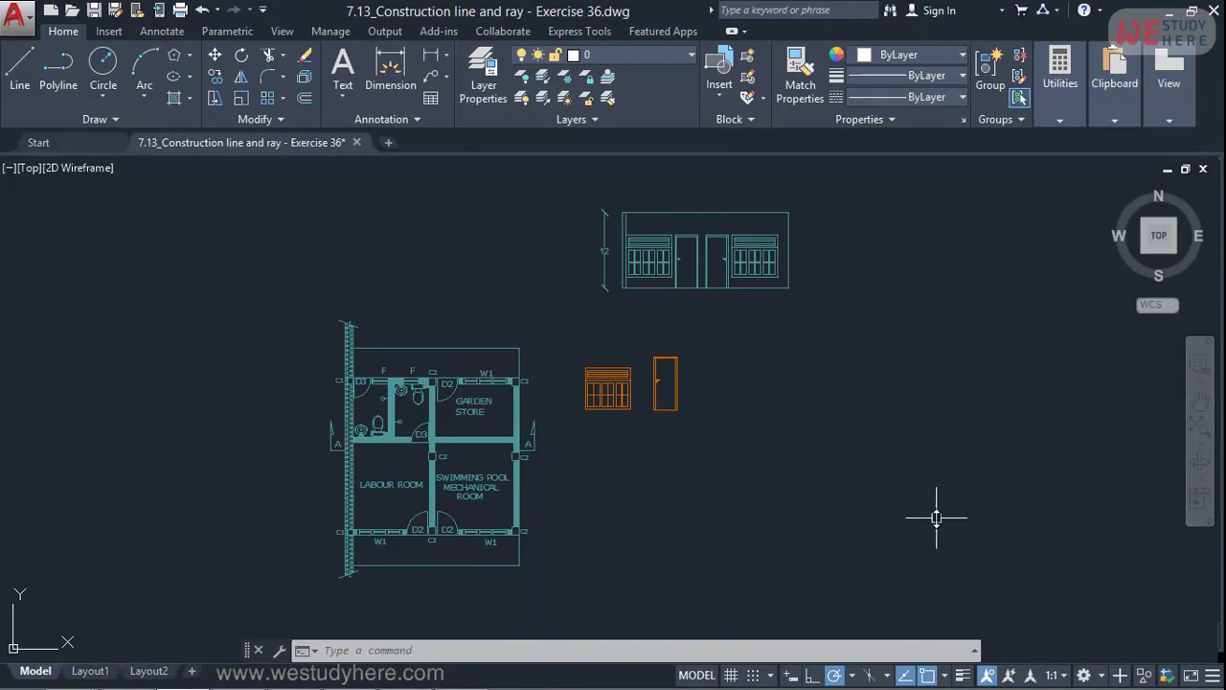
pyautogui.moveTo(735, 526); pyautogui.dragTo(696, 499, button='middle')
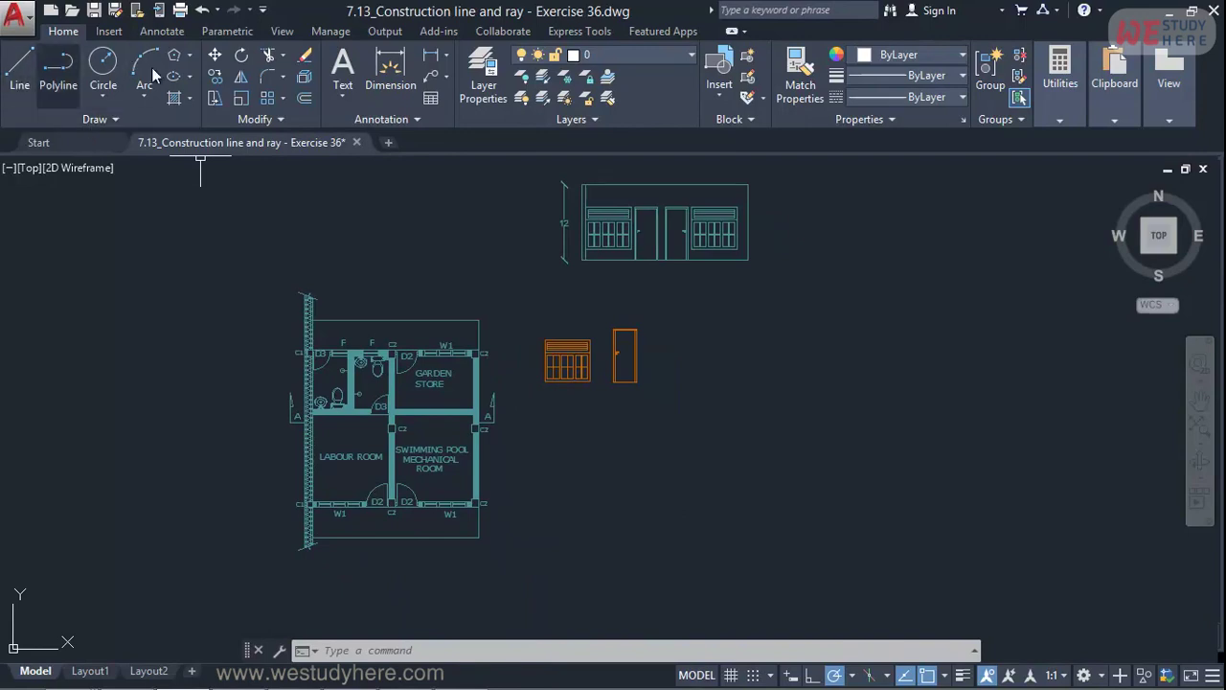
# Step: Launch Construction Line (XLINE) from the expanded Draw panel
pyautogui.click(108, 119)
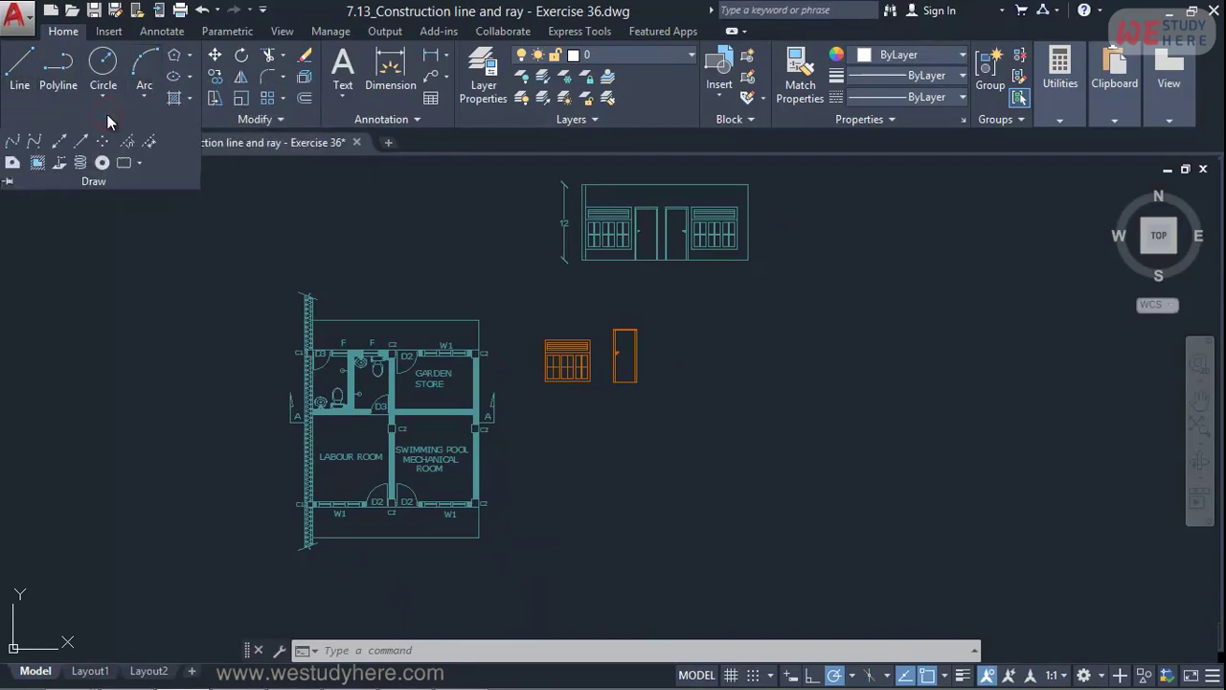
pyautogui.click(59, 143)
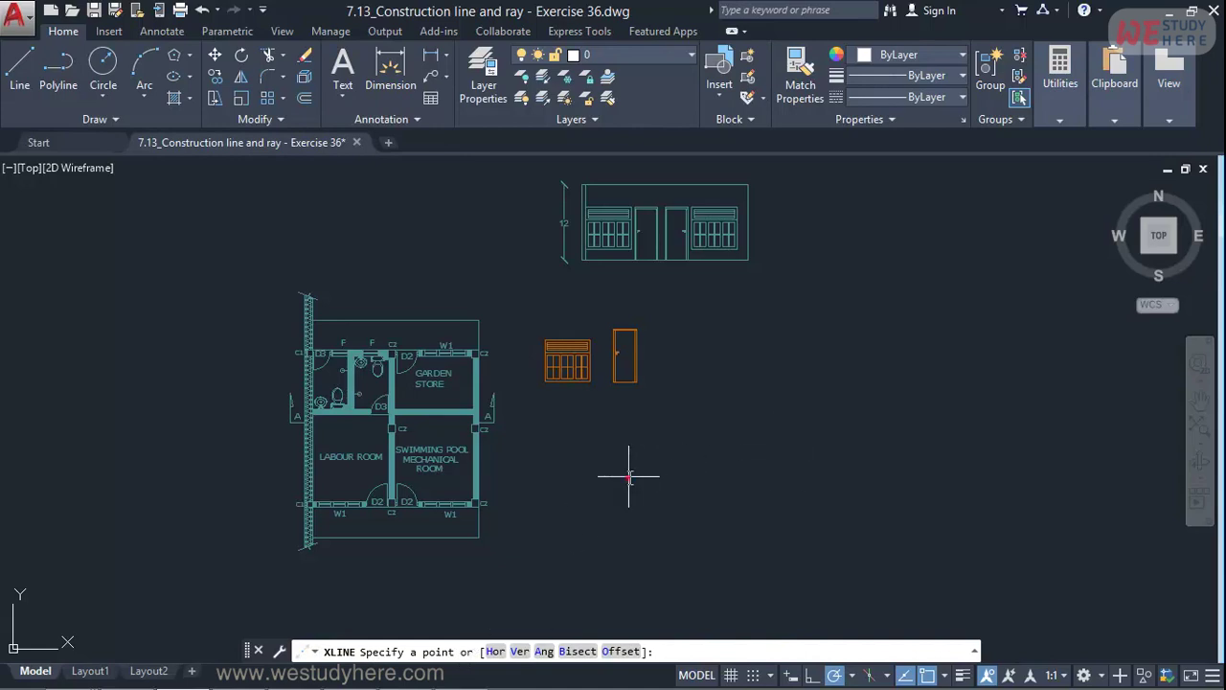
# Step: Draw a sloping xline from below-right of the plan through the elevation's bottom-right corner
pyautogui.click(633, 471)
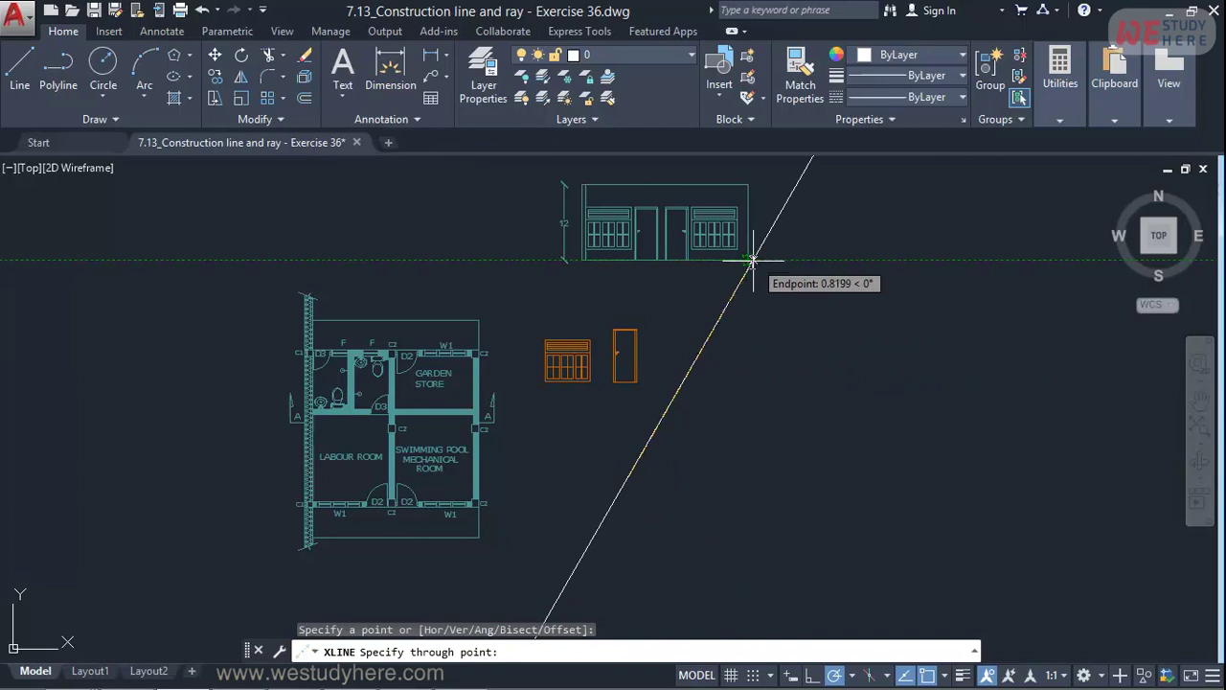
pyautogui.click(748, 260)
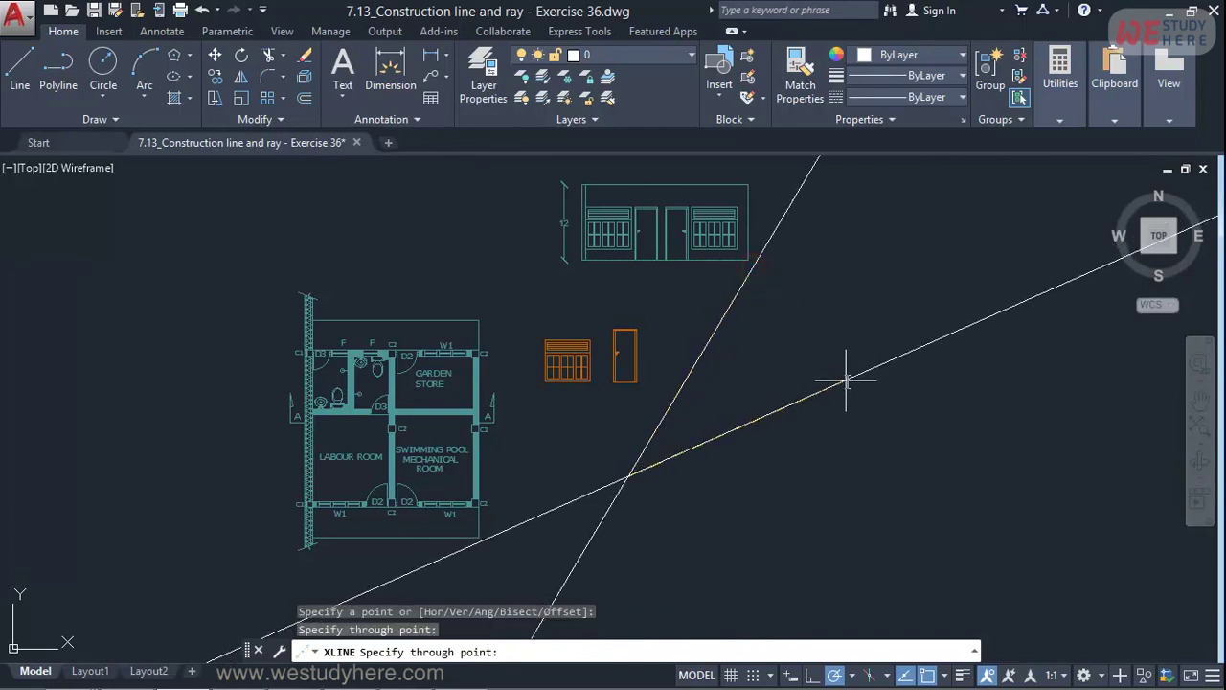
pyautogui.press('Escape')
pyautogui.scroll(-2, 740, 444)
pyautogui.scroll(-5, 740, 445)
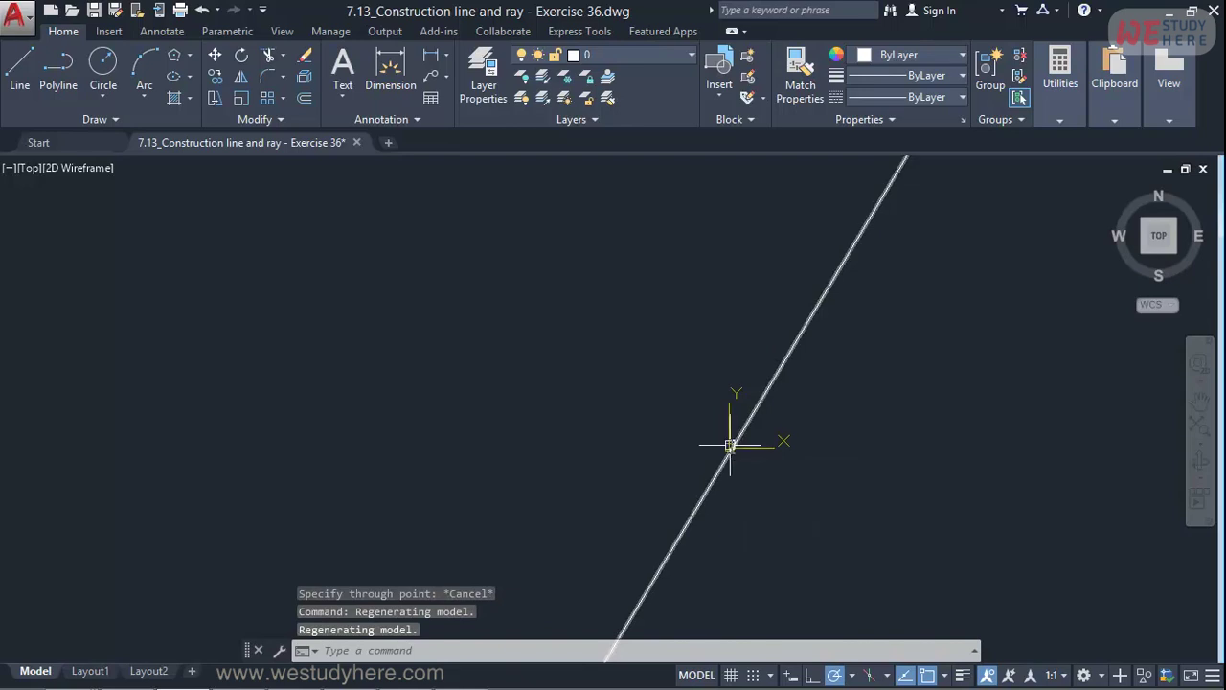
pyautogui.scroll(5, 733, 447)
pyautogui.scroll(5, 733, 446)
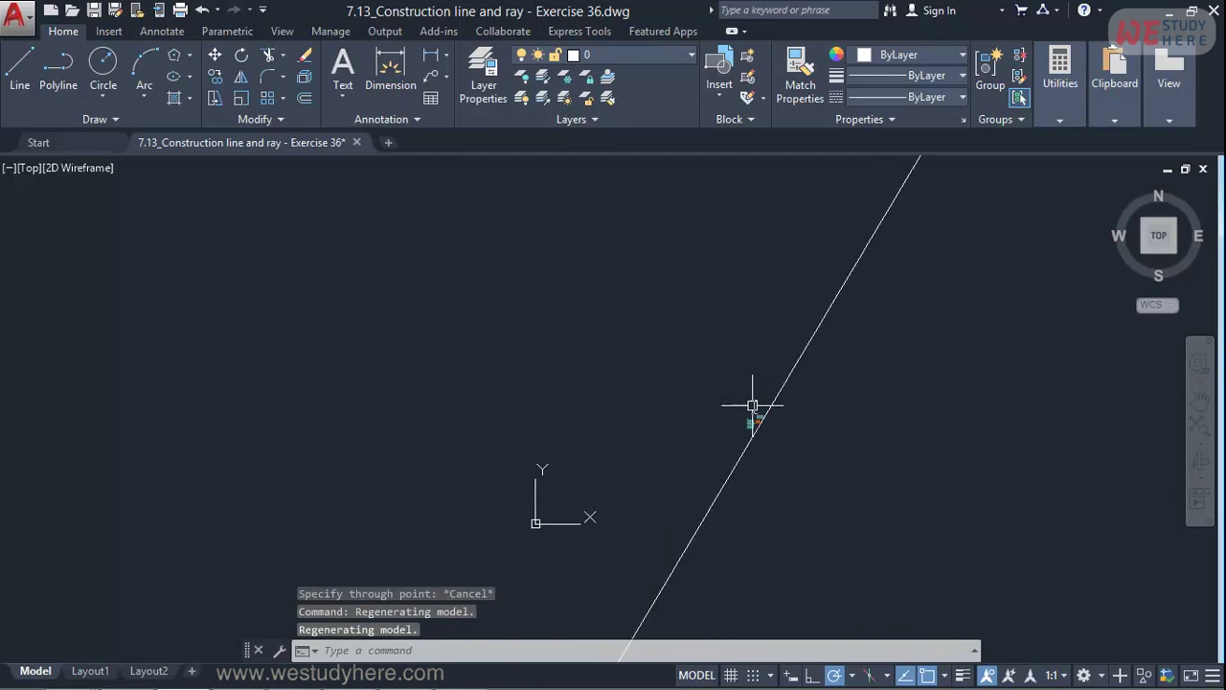
pyautogui.scroll(5, 752, 441)
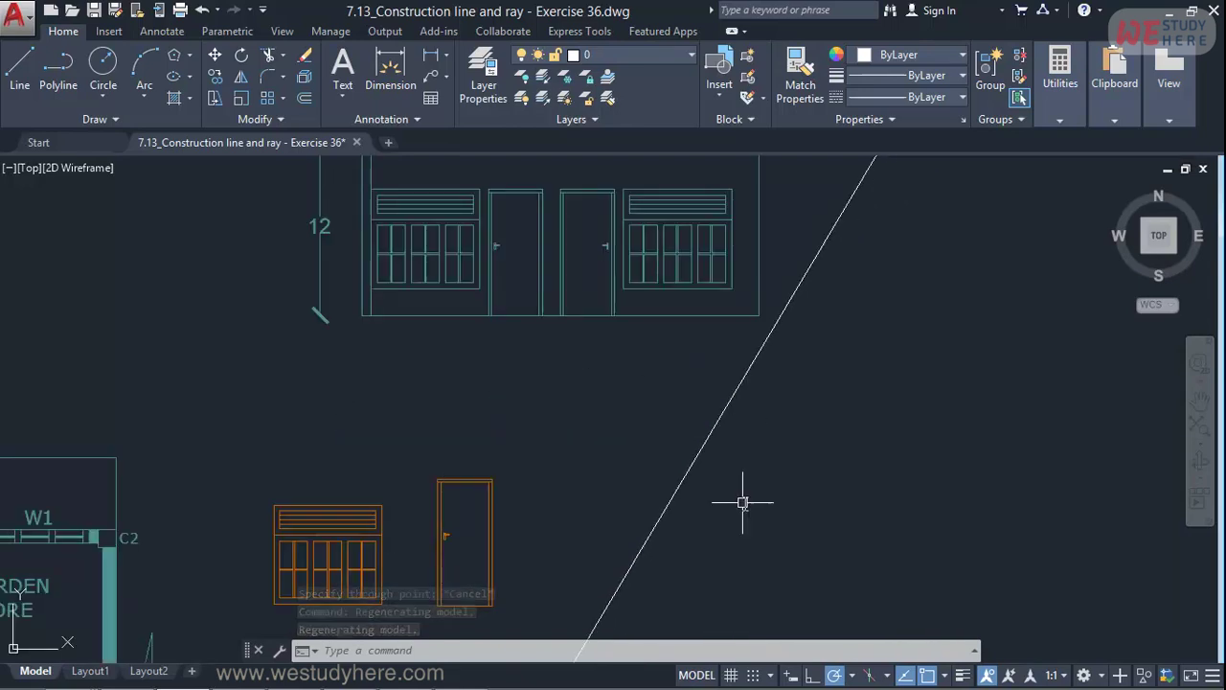
# Step: Window-select and erase the diagonal construction line
pyautogui.click(745, 501)
pyautogui.click(649, 454)
pyautogui.press('Delete')
pyautogui.scroll(-4, 652, 458)
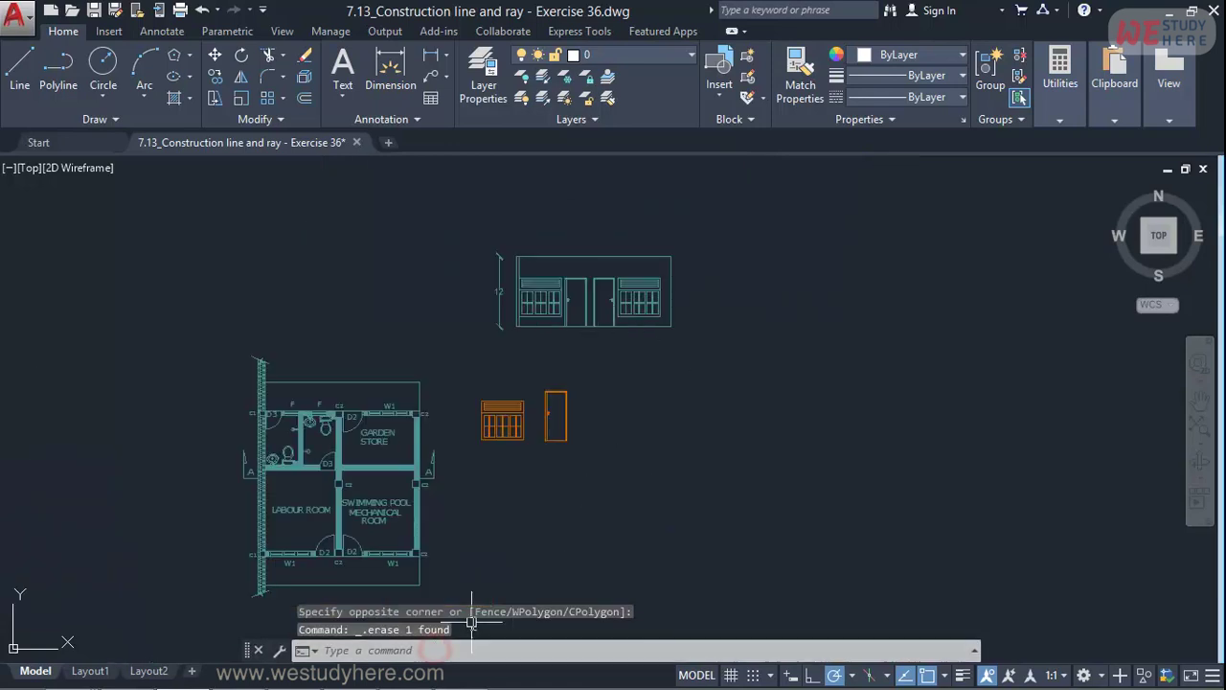
# Step: Draw three trial xlines through one base point right of the door block
pyautogui.write('x')
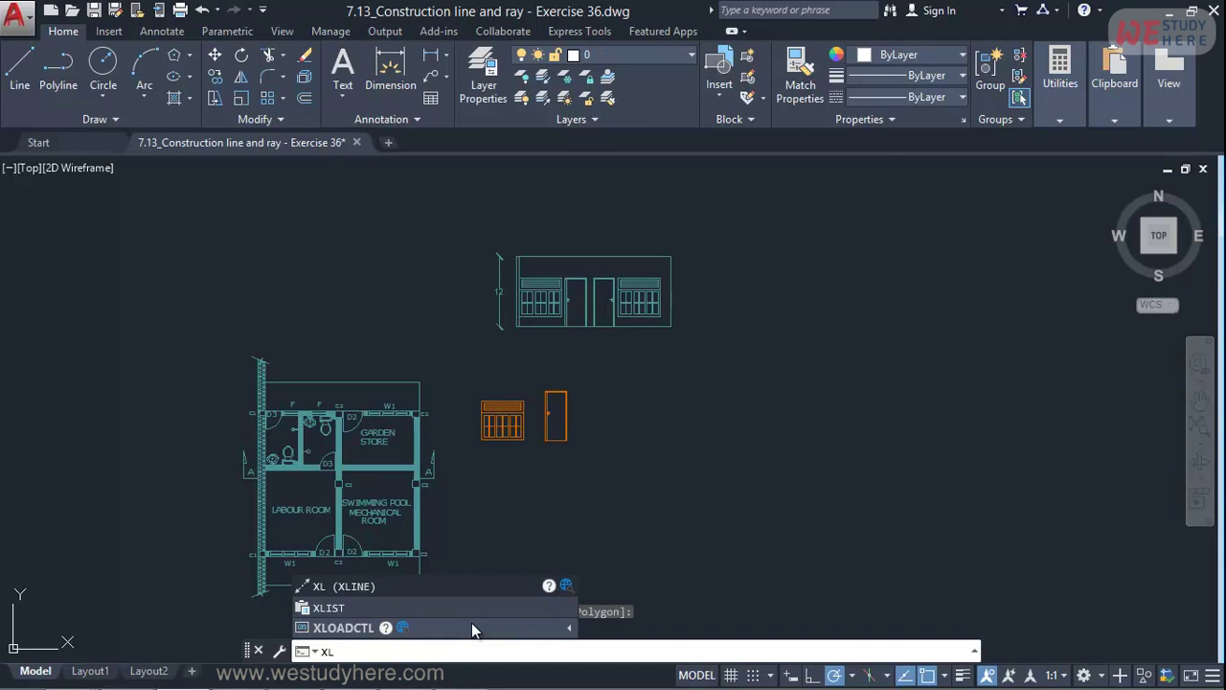
pyautogui.press('Return')
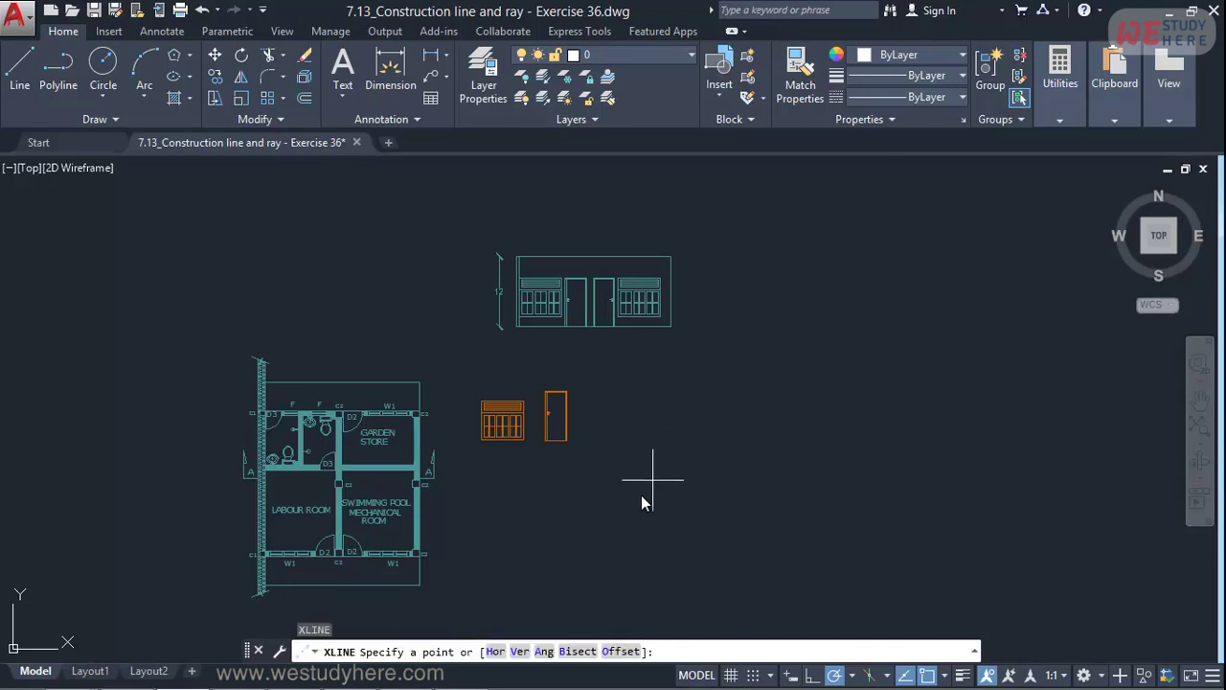
pyautogui.click(573, 522)
pyautogui.click(640, 409)
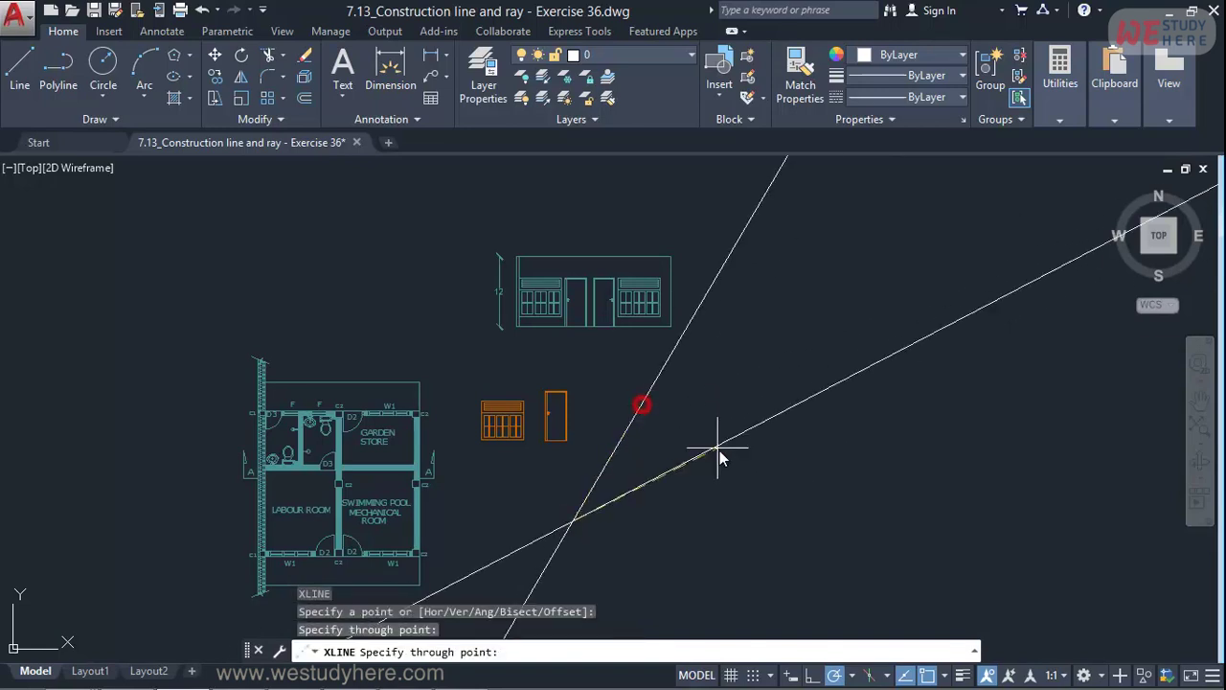
pyautogui.click(778, 506)
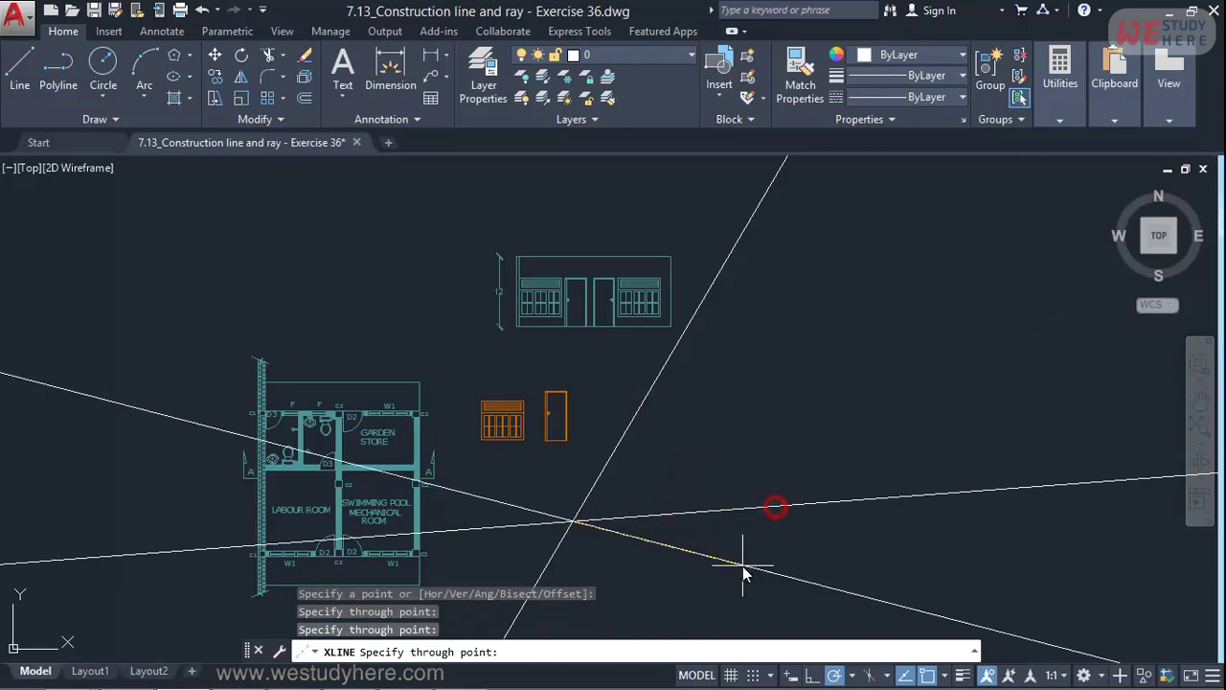
pyautogui.click(741, 567)
pyautogui.press('Escape')
pyautogui.press('Escape')
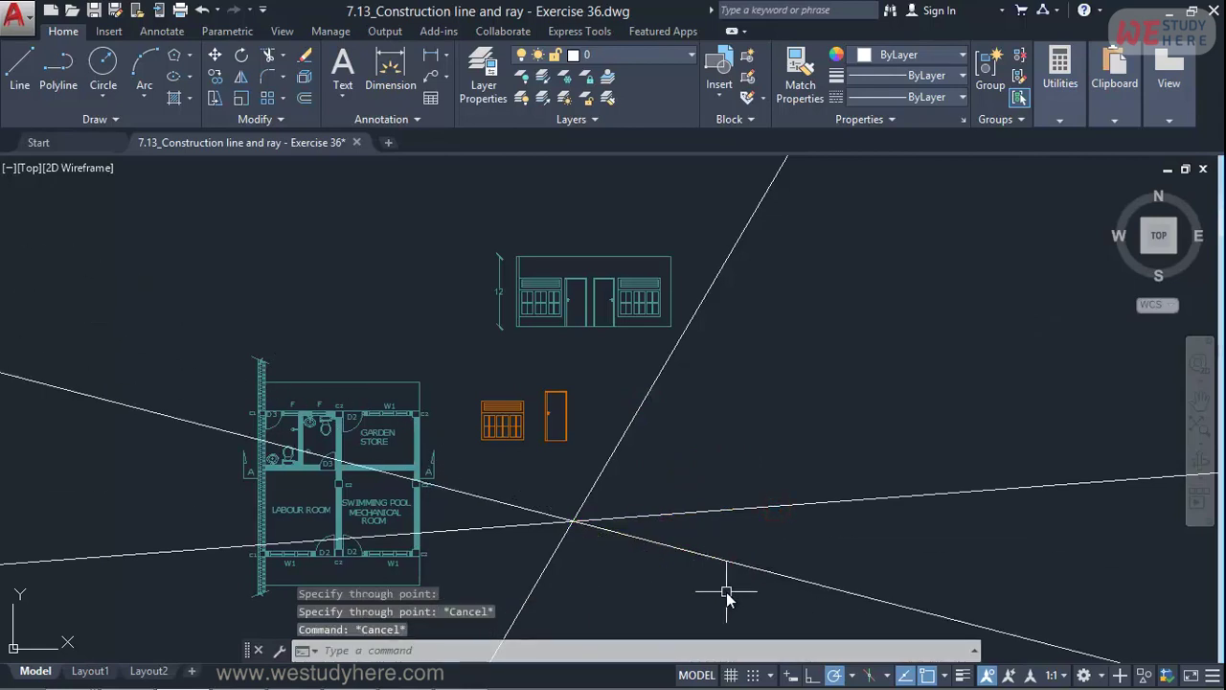
# Step: Delete the three trial xlines and restart the XLINE command
pyautogui.click(747, 595)
pyautogui.click(693, 474)
pyautogui.press('Delete')
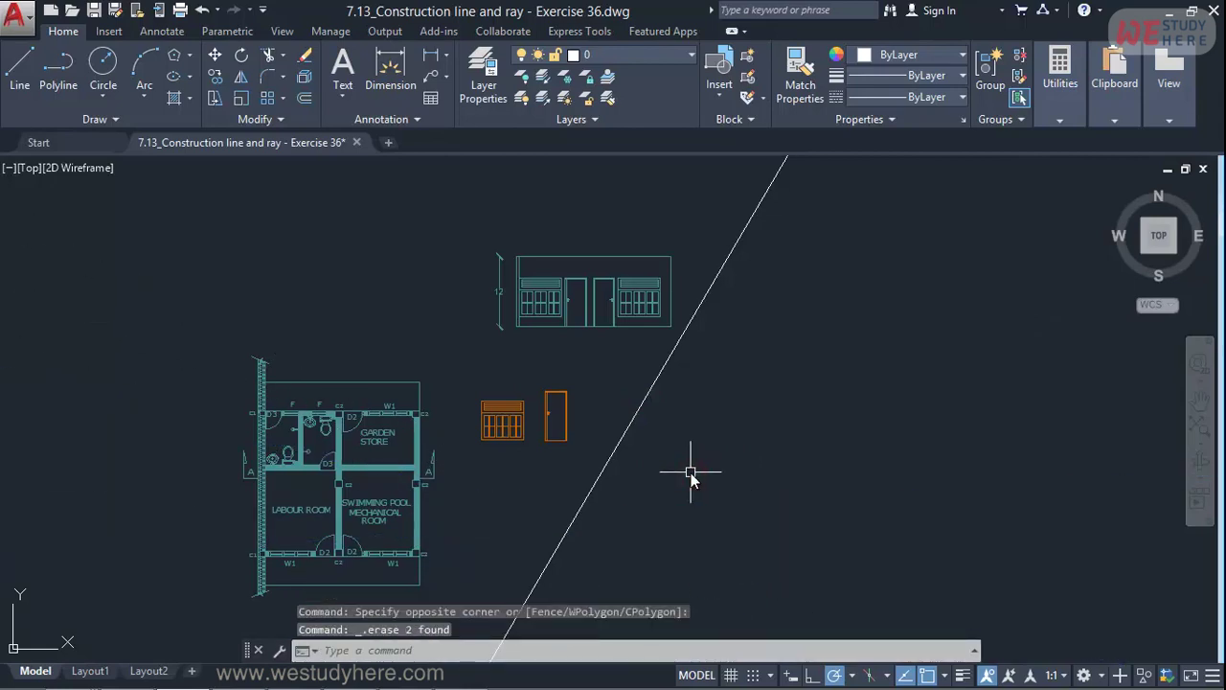
pyautogui.click(641, 534)
pyautogui.click(542, 508)
pyautogui.press('Delete')
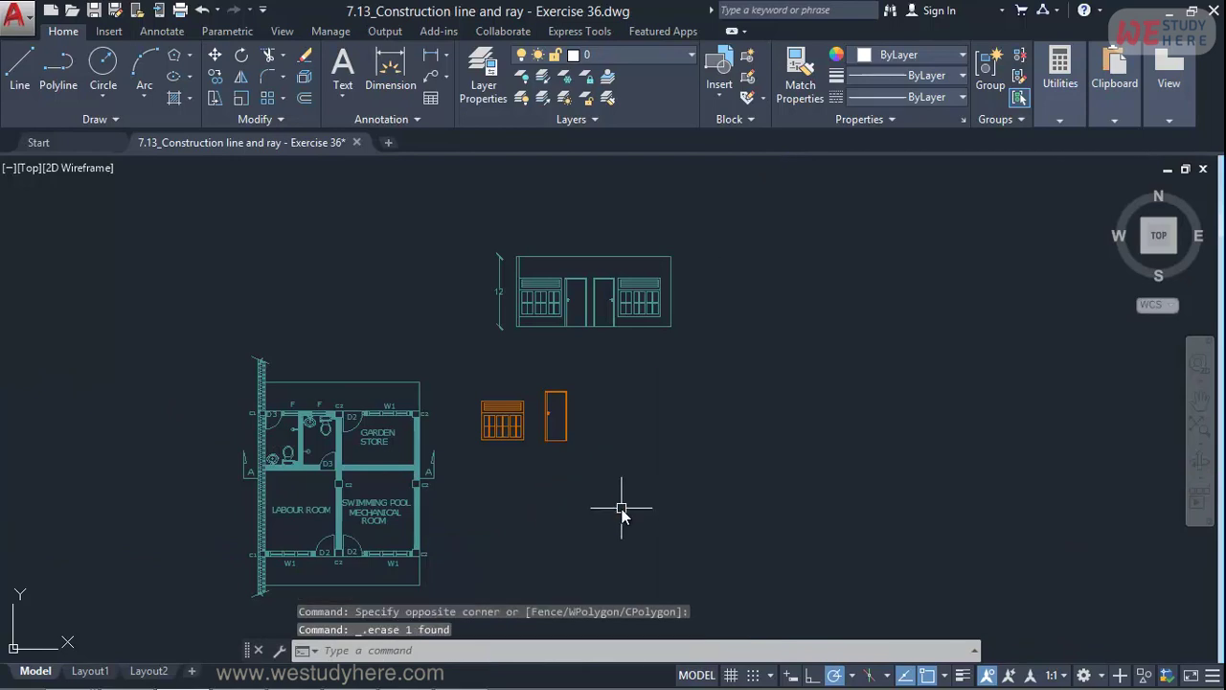
pyautogui.write('xl')
pyautogui.press('Return')
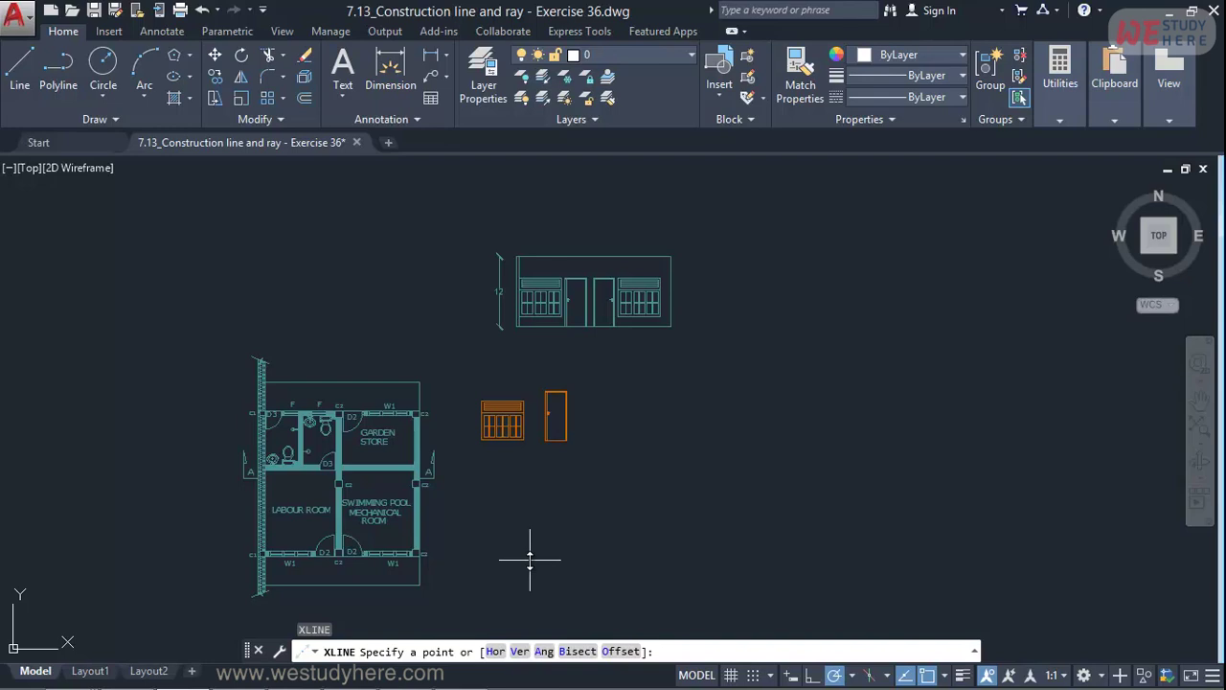
# Step: Place three horizontal xlines through the upper rooms, central wall and bottom wall
pyautogui.press('Return')
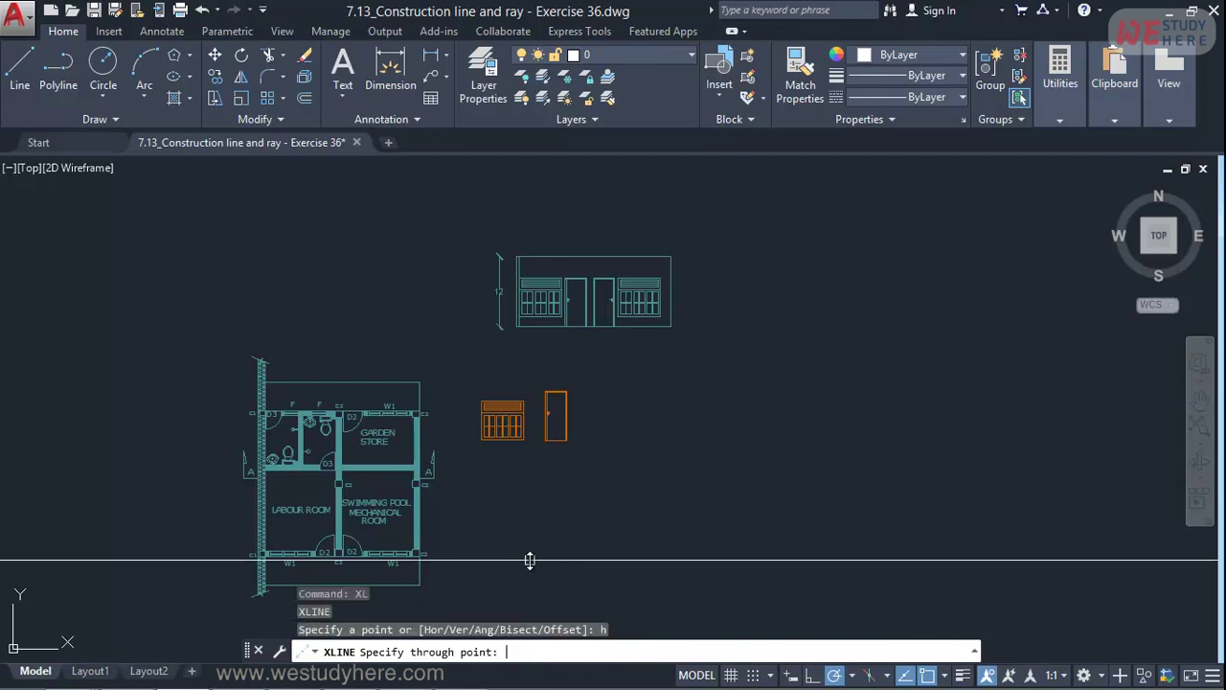
pyautogui.scroll(2, 614, 526)
pyautogui.click(650, 359)
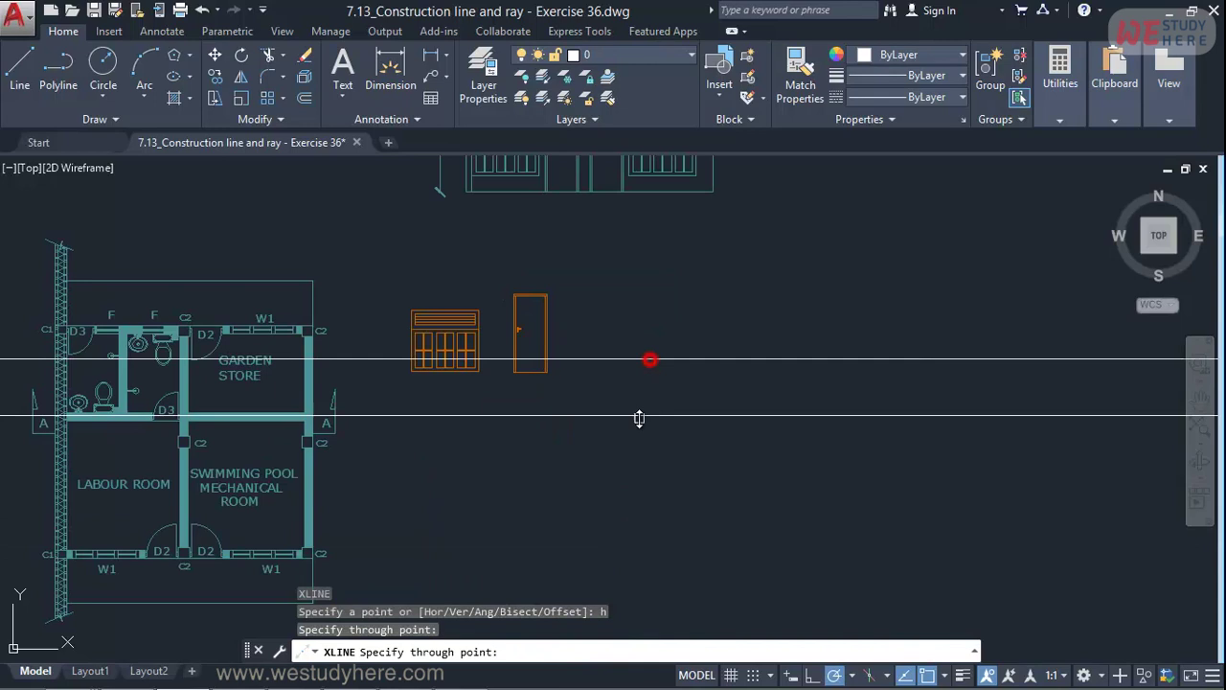
pyautogui.click(644, 432)
pyautogui.click(656, 522)
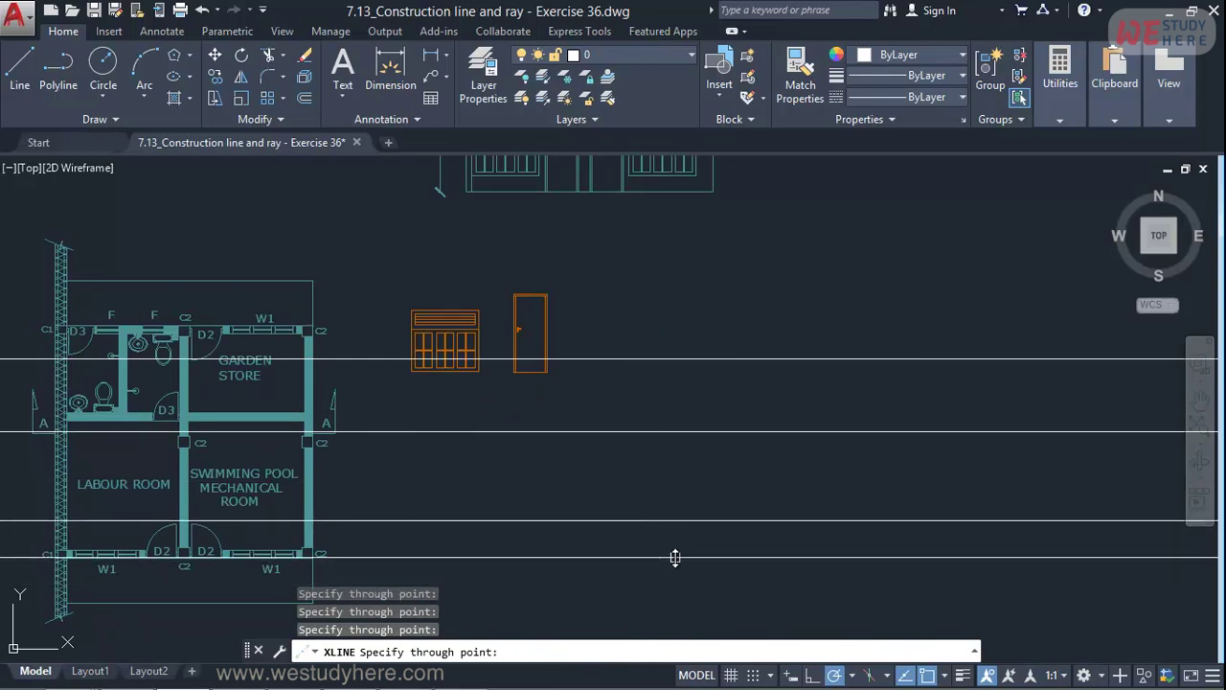
pyautogui.press('Escape')
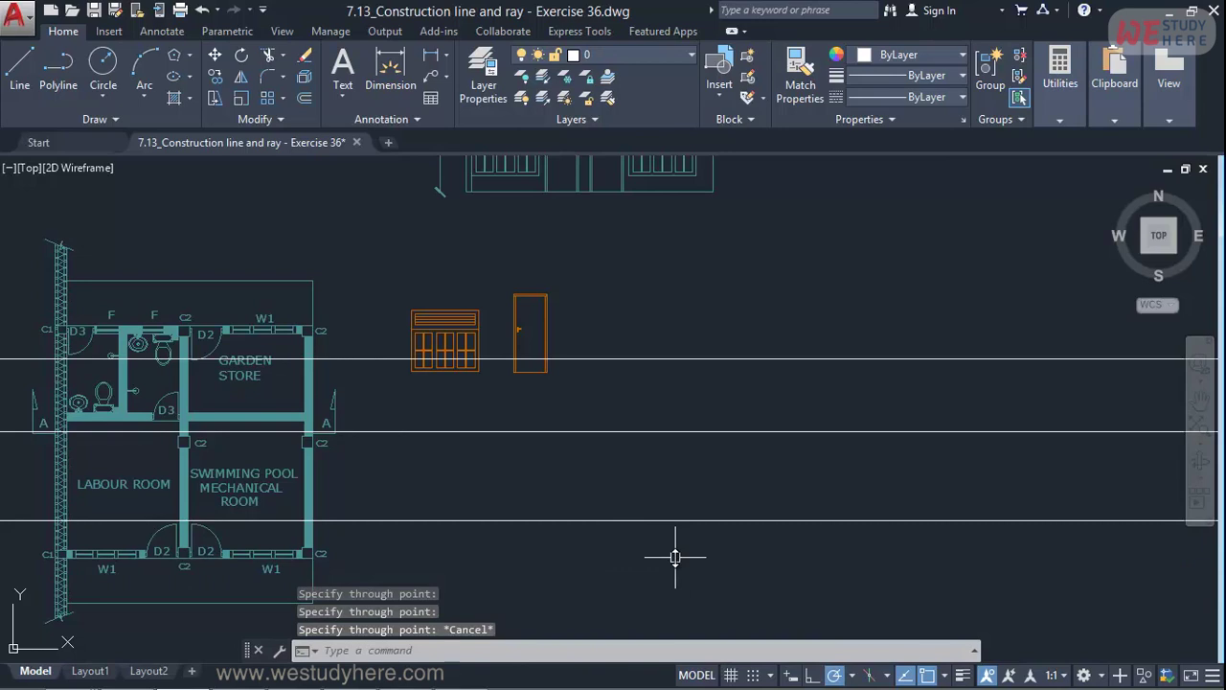
# Step: Place three vertical xlines, one through the door block and two farther right
pyautogui.write('xl')
pyautogui.press('Return')
pyautogui.write('v')
pyautogui.press('Return')
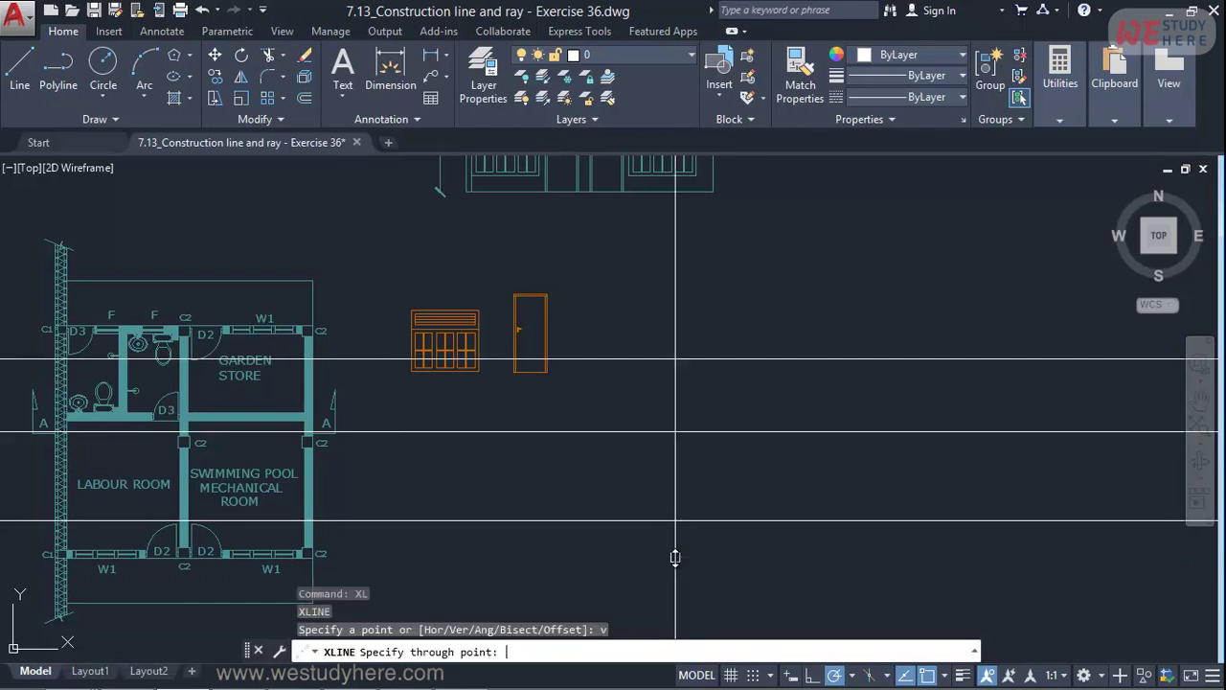
pyautogui.click(523, 575)
pyautogui.click(686, 582)
pyautogui.click(876, 584)
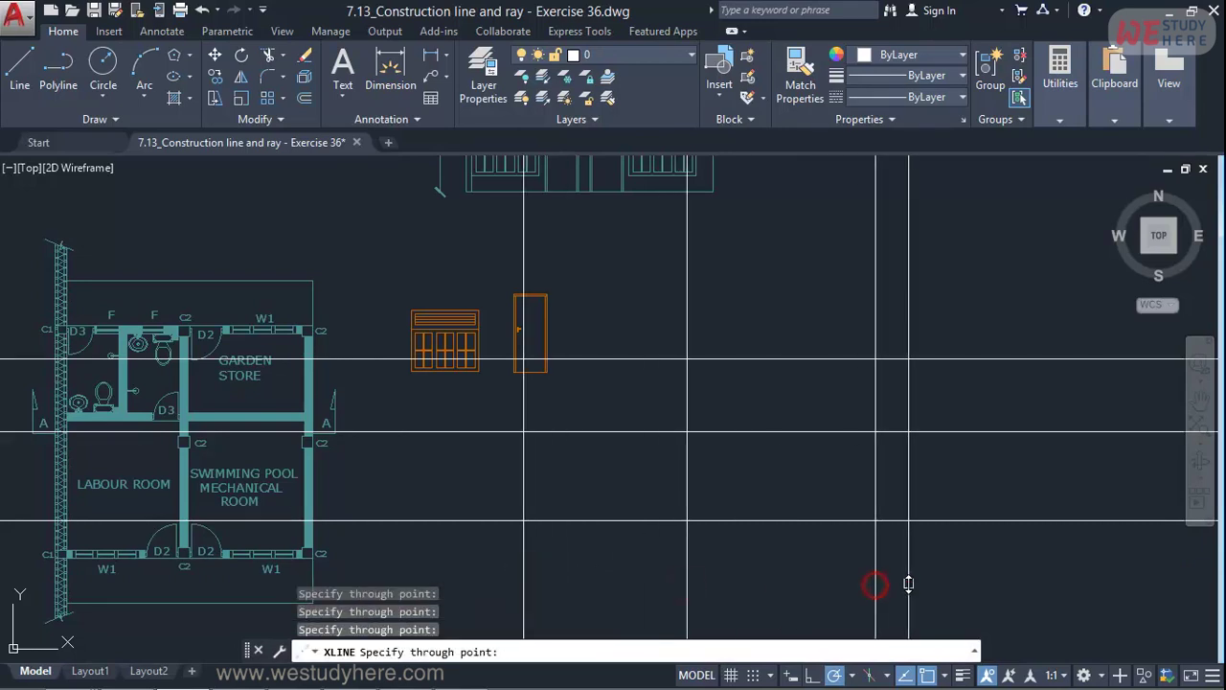
pyautogui.press('Escape')
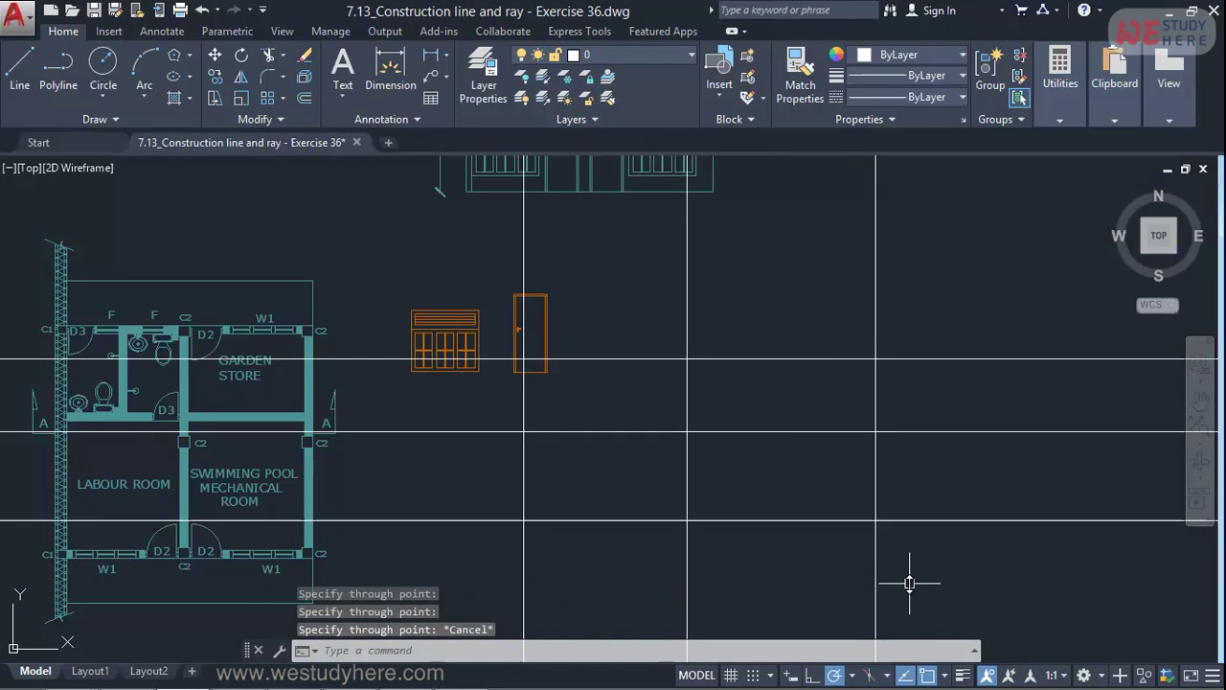
pyautogui.press('Return')
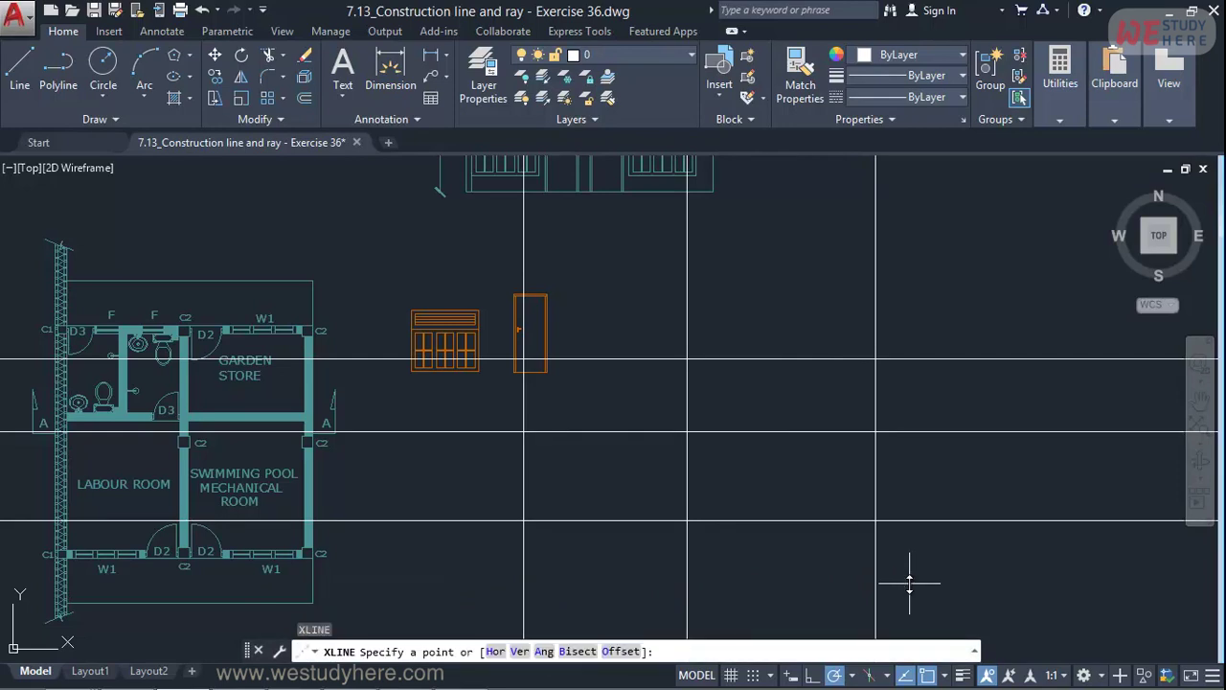
# Step: Add four construction lines at a 45° angle around the plan
pyautogui.write('a')
pyautogui.press('Return')
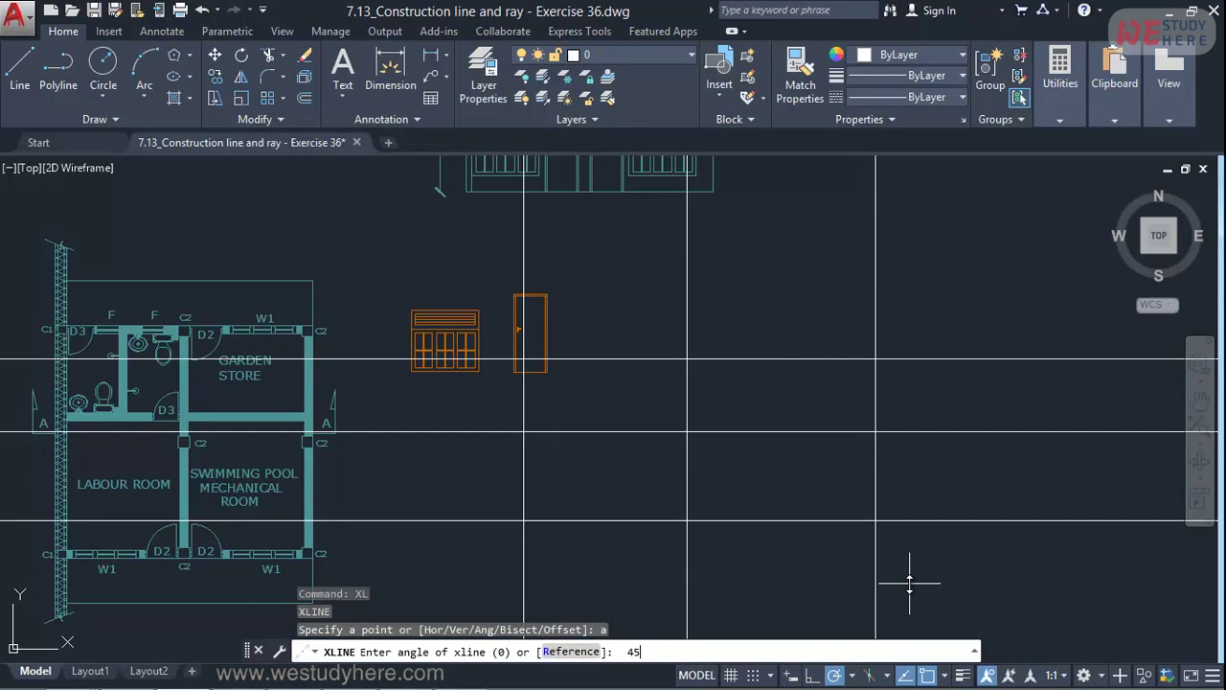
pyautogui.press('Return')
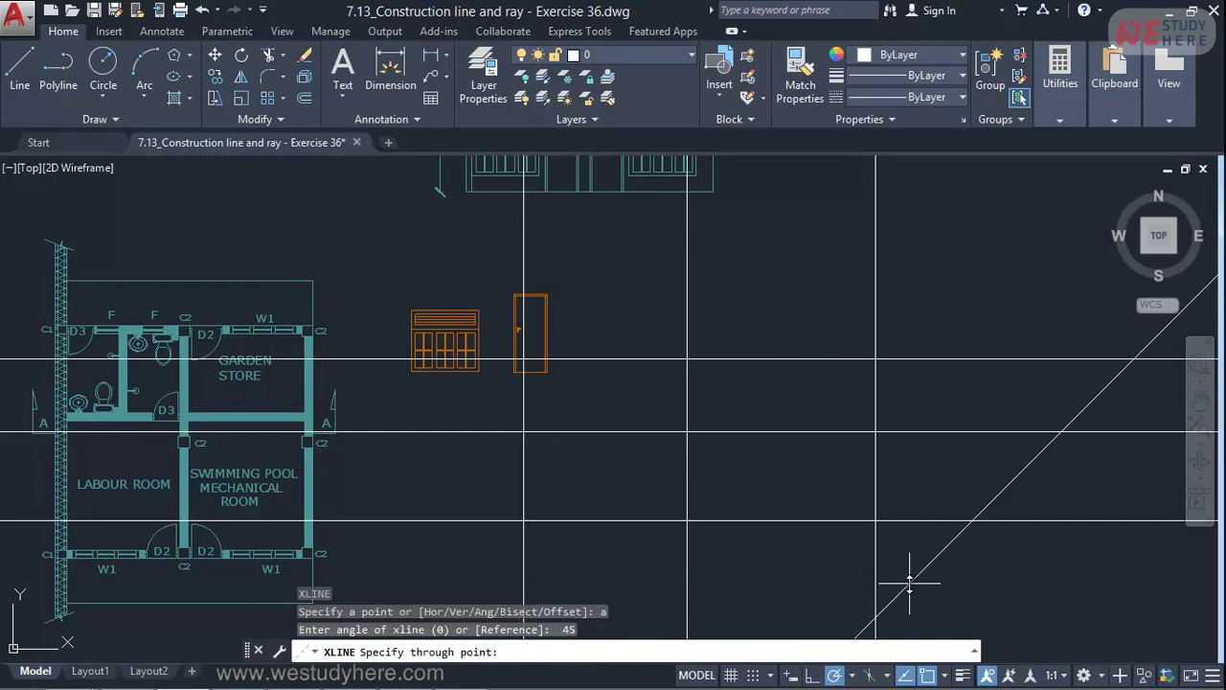
pyautogui.click(618, 388)
pyautogui.click(638, 474)
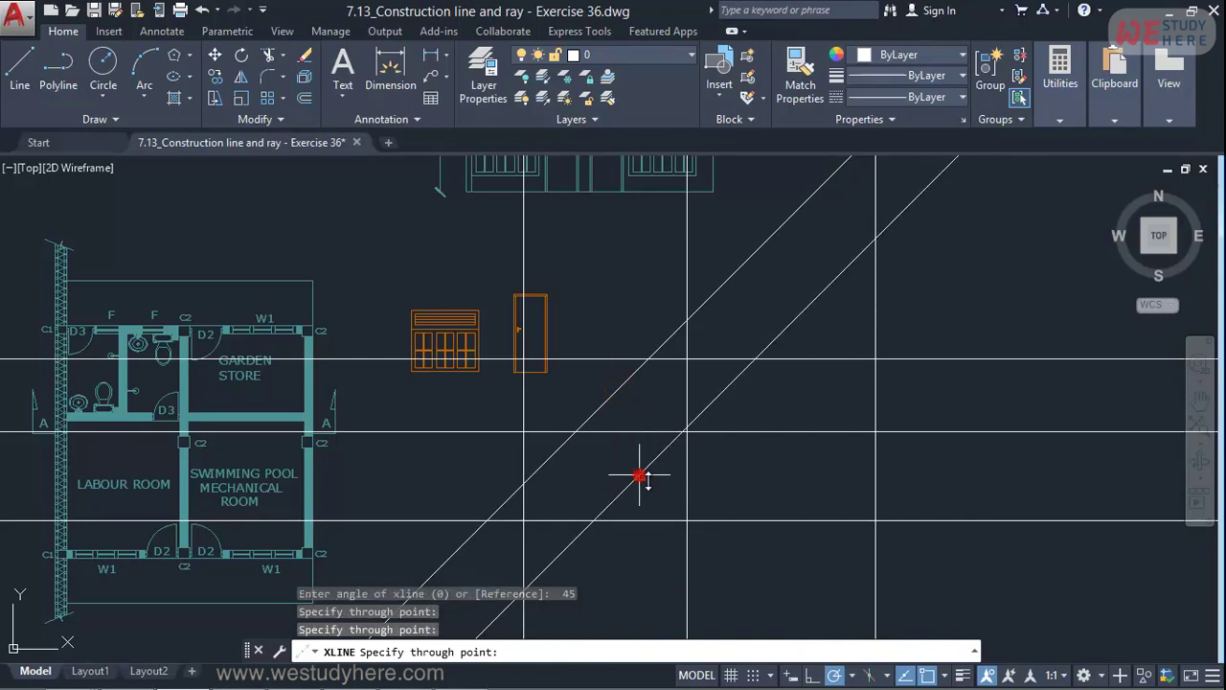
pyautogui.click(785, 477)
pyautogui.click(964, 569)
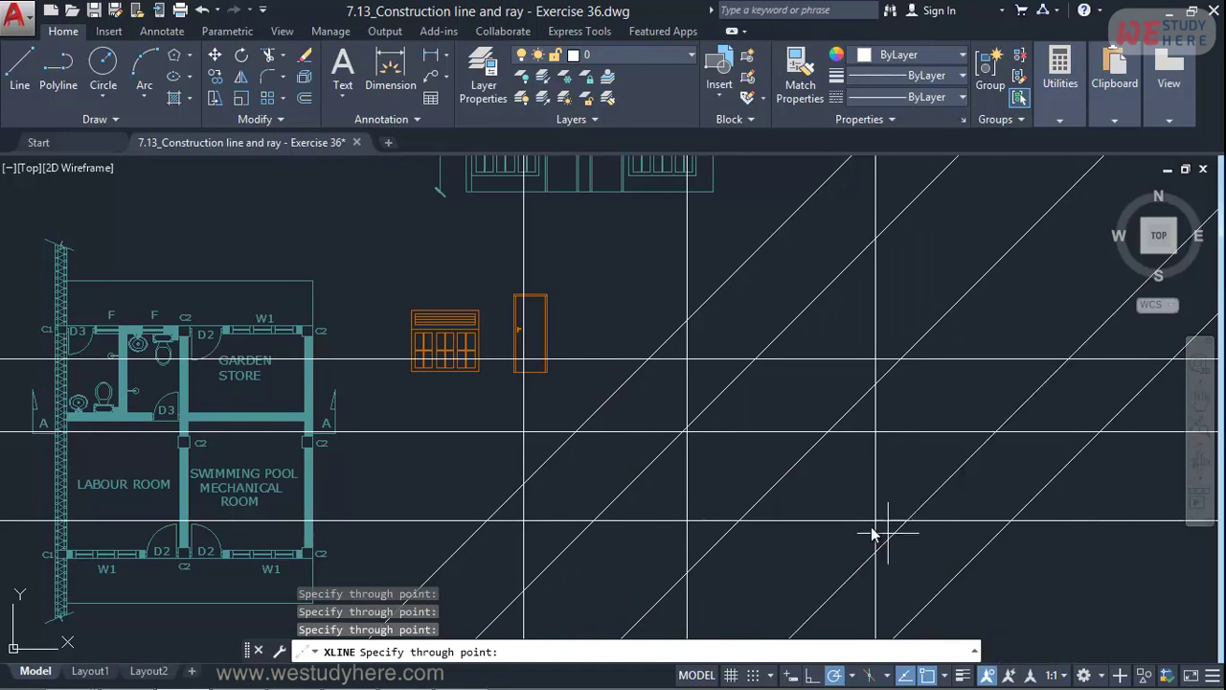
pyautogui.press('Escape')
# Step: Select all ten construction lines with crossing windows
pyautogui.scroll(-2, 717, 476)
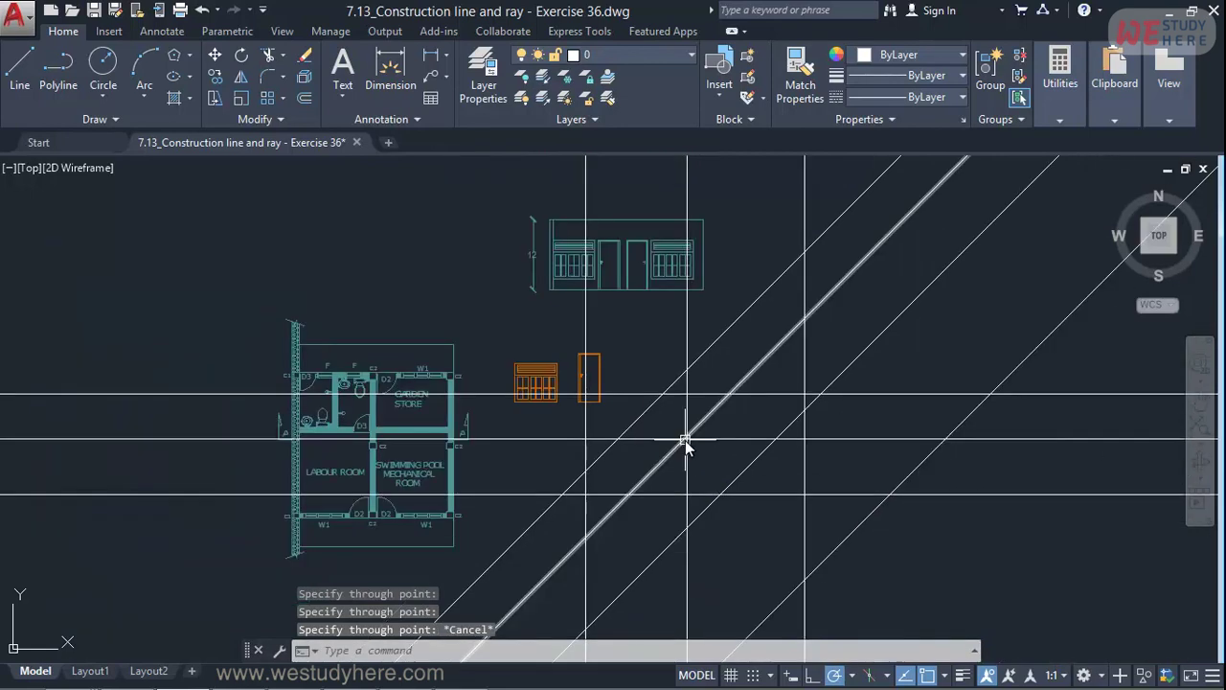
pyautogui.click(1074, 593)
pyautogui.click(630, 340)
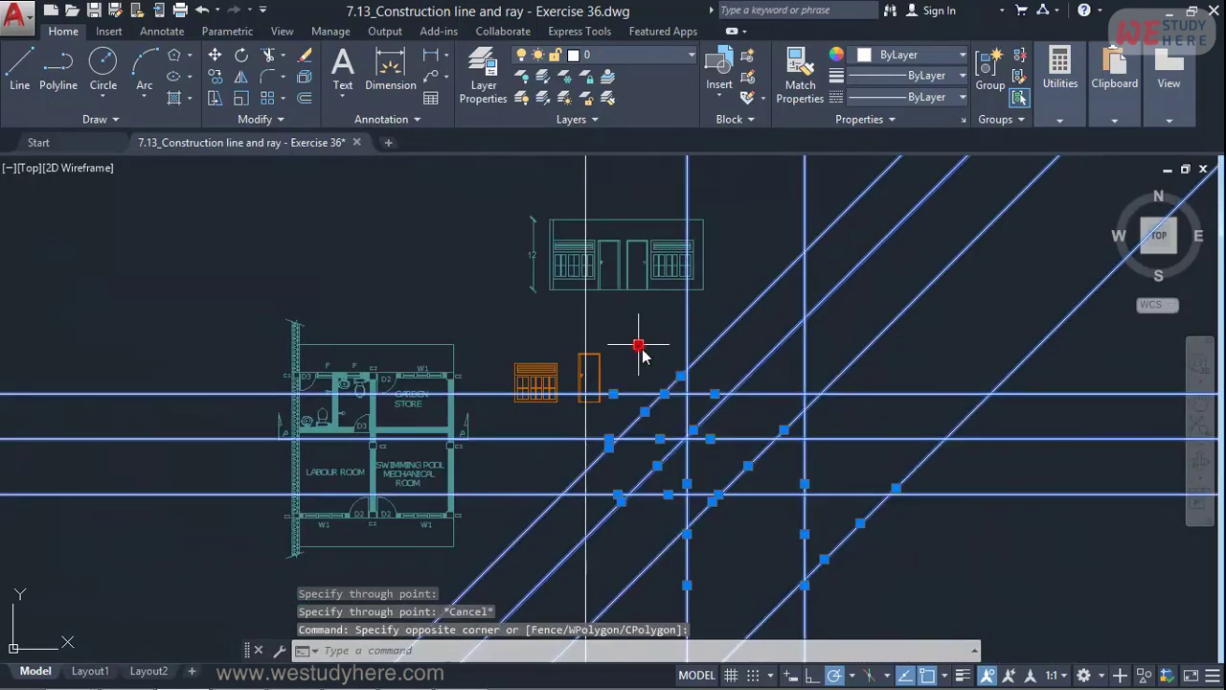
pyautogui.click(618, 542)
pyautogui.click(567, 525)
# Step: Erase the selected xlines and draw two rays from a shared point below-right of the plan
pyautogui.press('Delete')
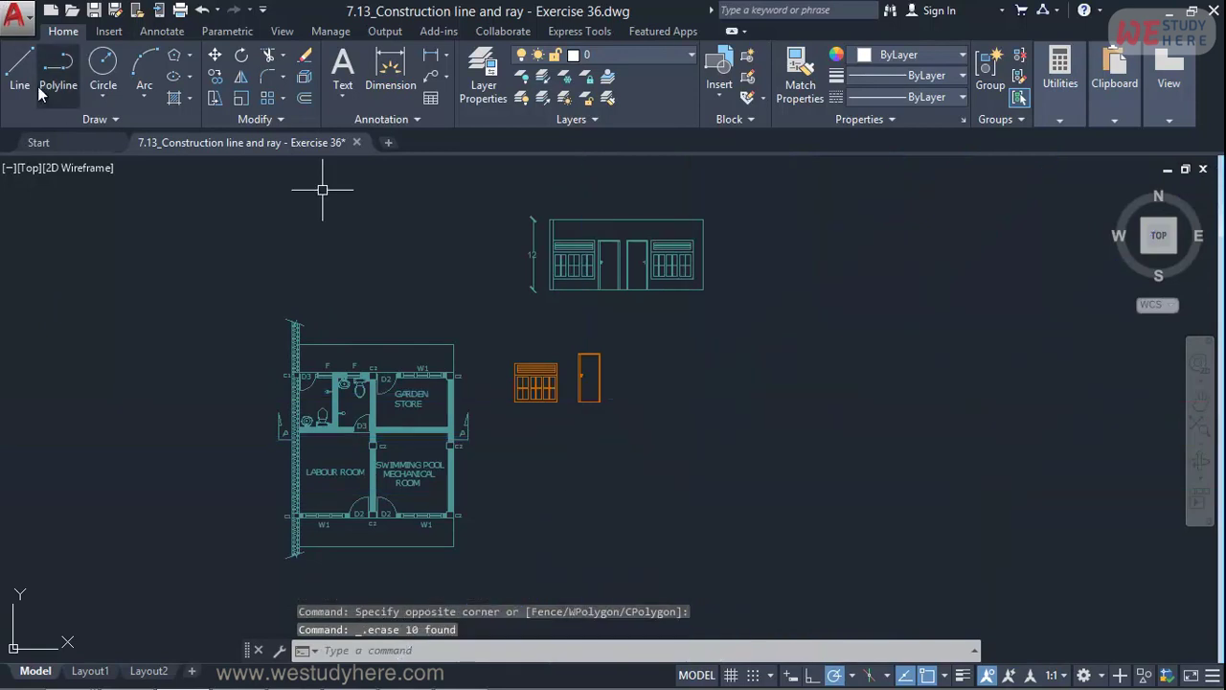
pyautogui.click(82, 119)
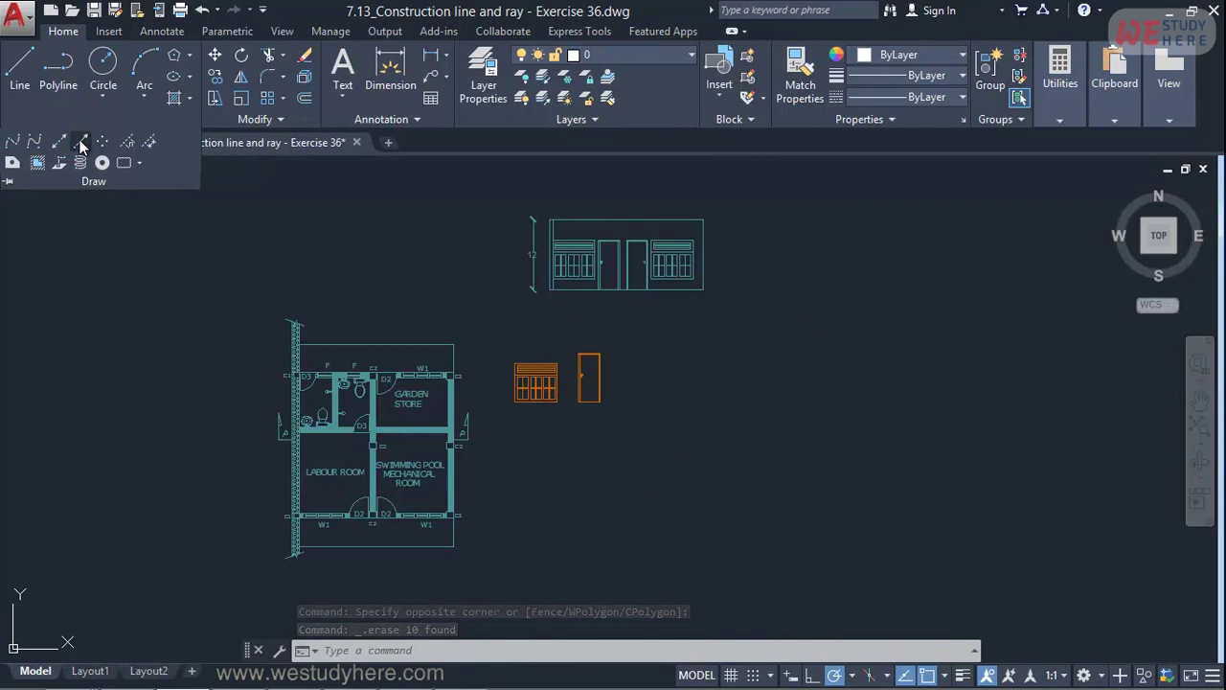
pyautogui.click(85, 140)
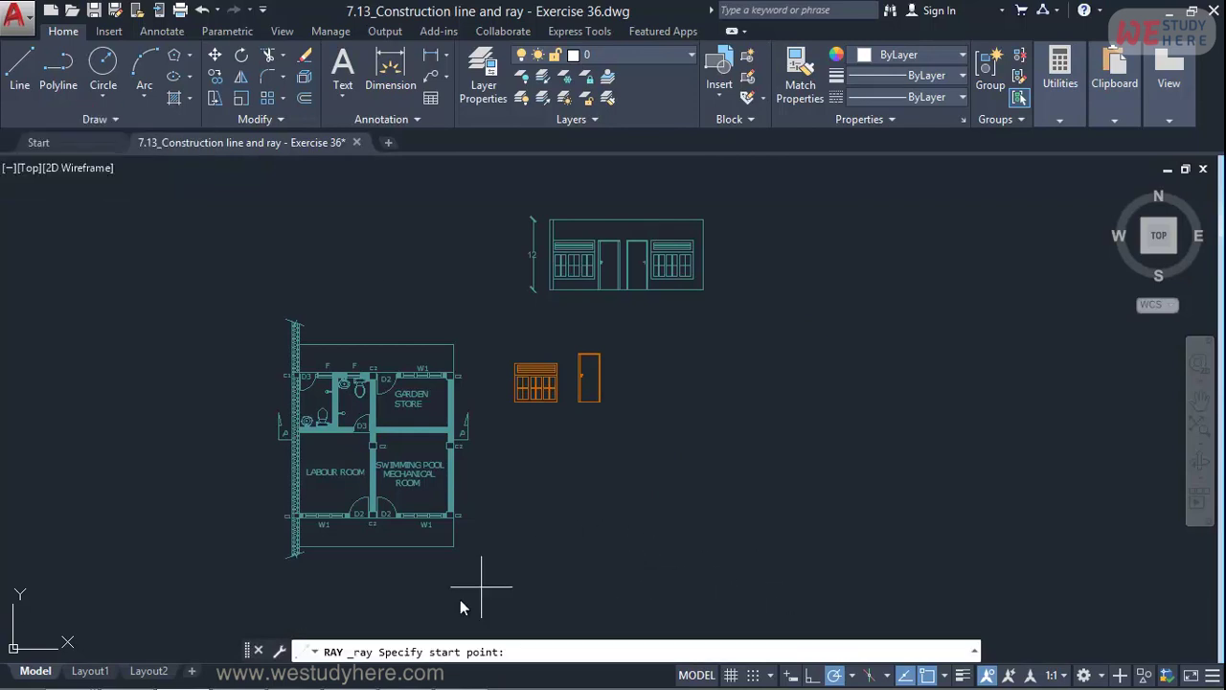
pyautogui.click(590, 513)
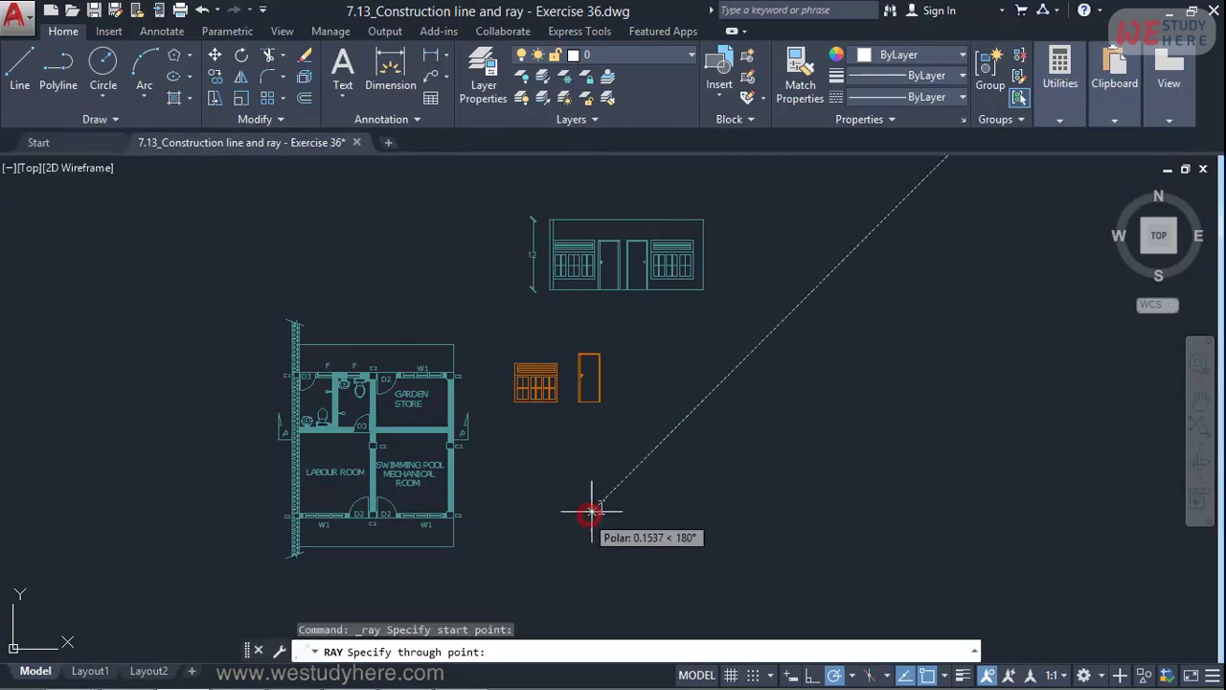
pyautogui.click(668, 393)
pyautogui.click(768, 443)
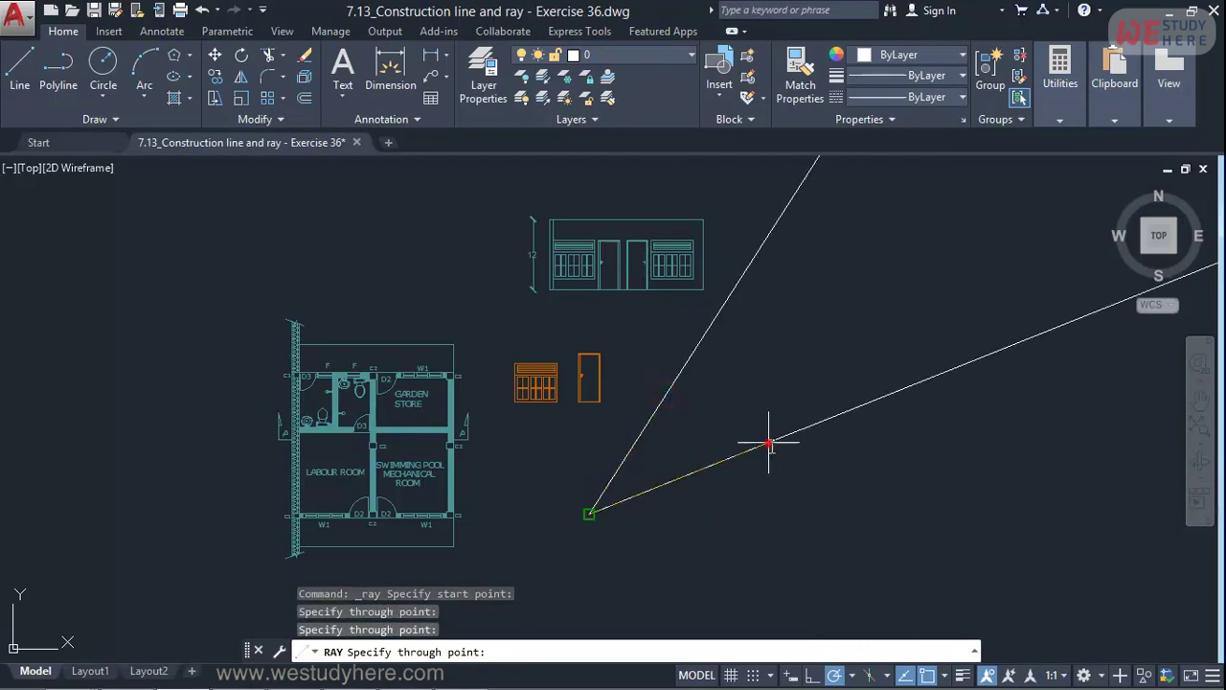
pyautogui.press('Escape')
# Step: Window-select and delete both trial rays
pyautogui.click(843, 553)
pyautogui.click(616, 367)
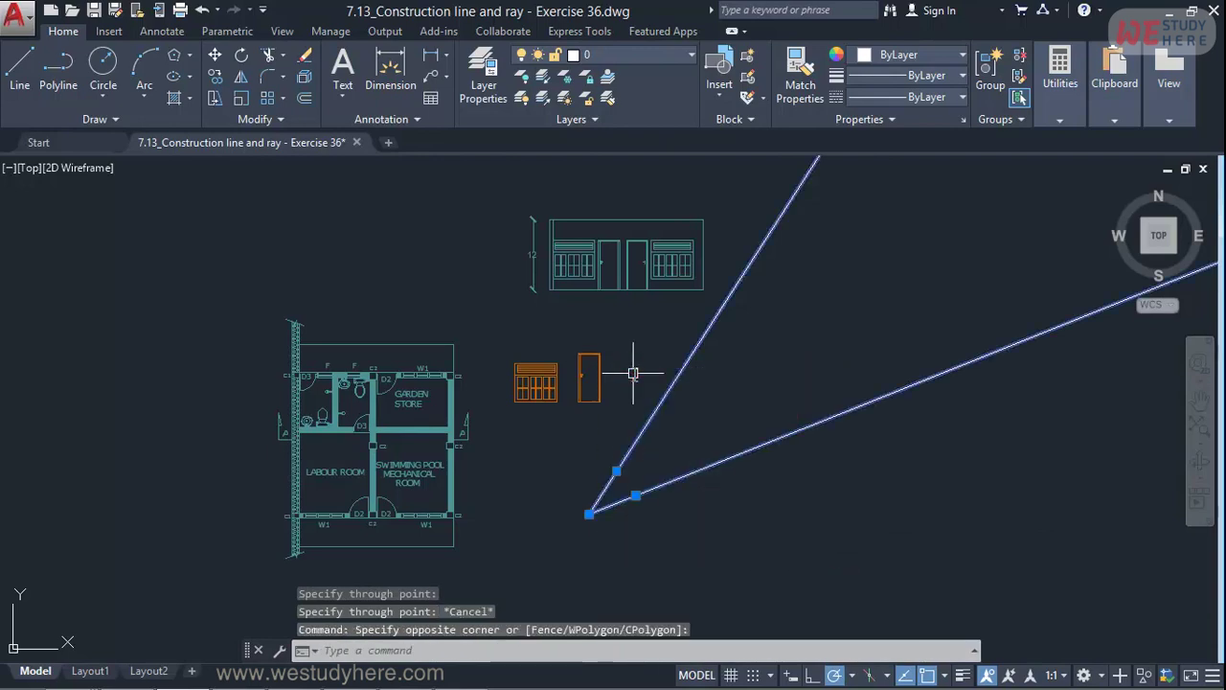
pyautogui.press('Delete')
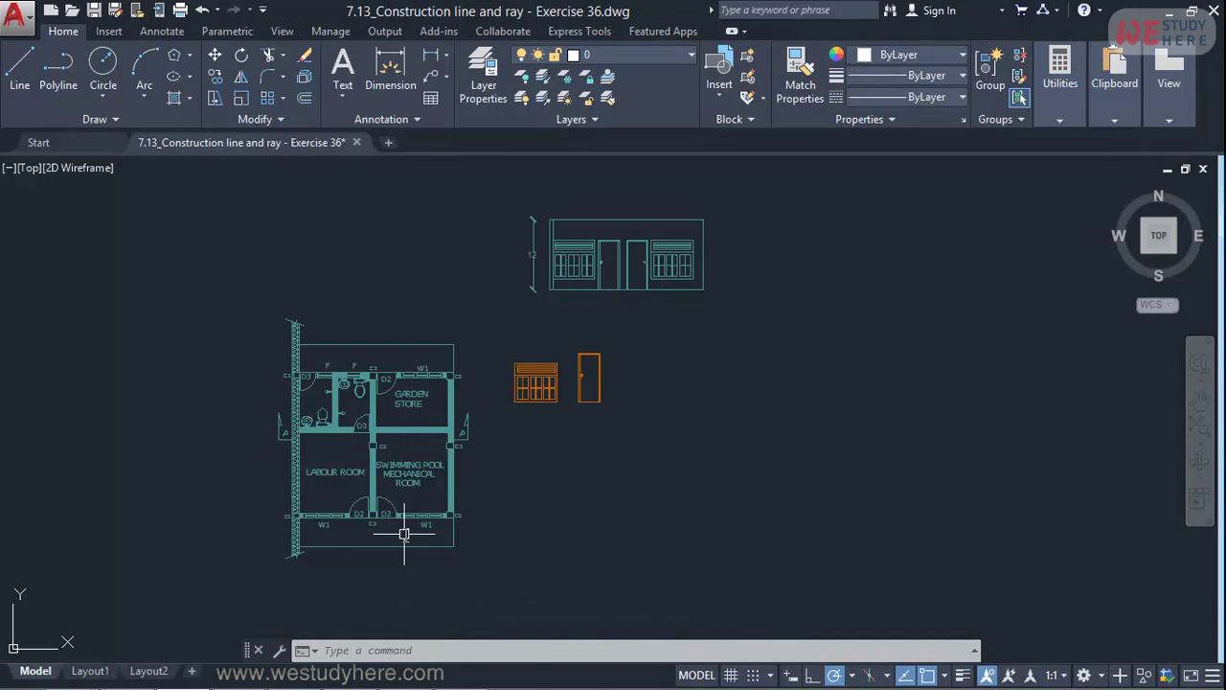
# Step: Start vertical xlines and place the first at the plan's left outer wall
pyautogui.moveTo(406, 537); pyautogui.dragTo(425, 424, button='middle')
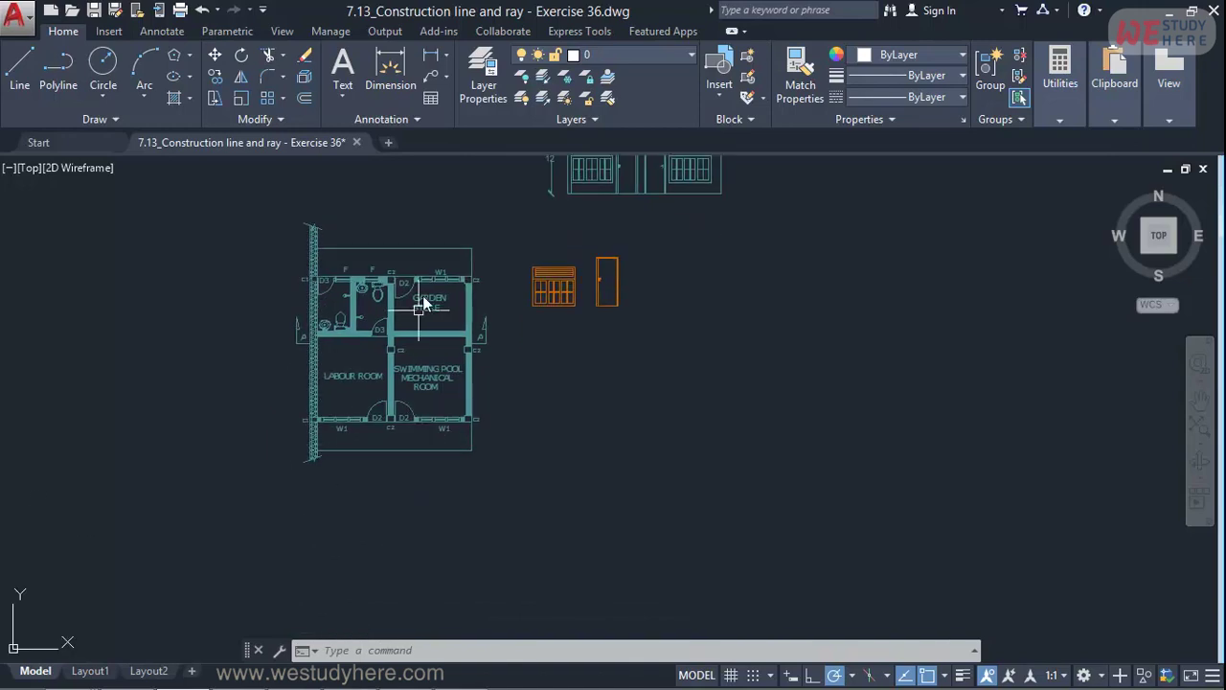
pyautogui.write('xl')
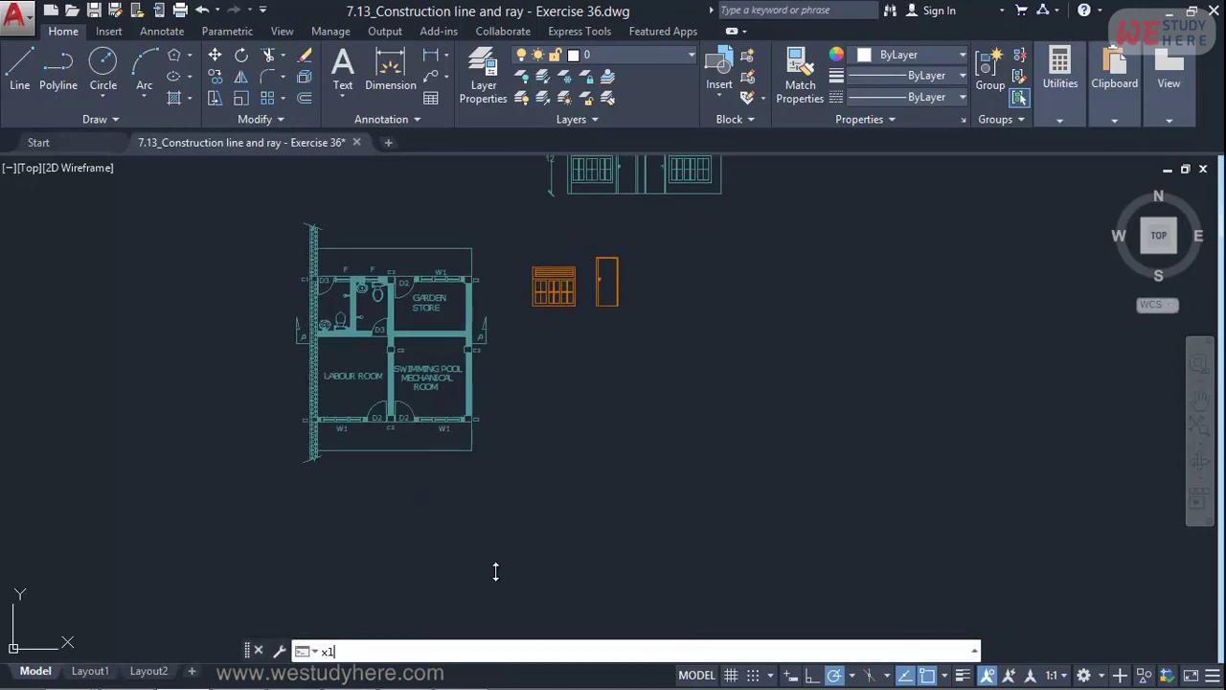
pyautogui.press('Return')
pyautogui.write('v')
pyautogui.press('Return')
pyautogui.scroll(8, 355, 373)
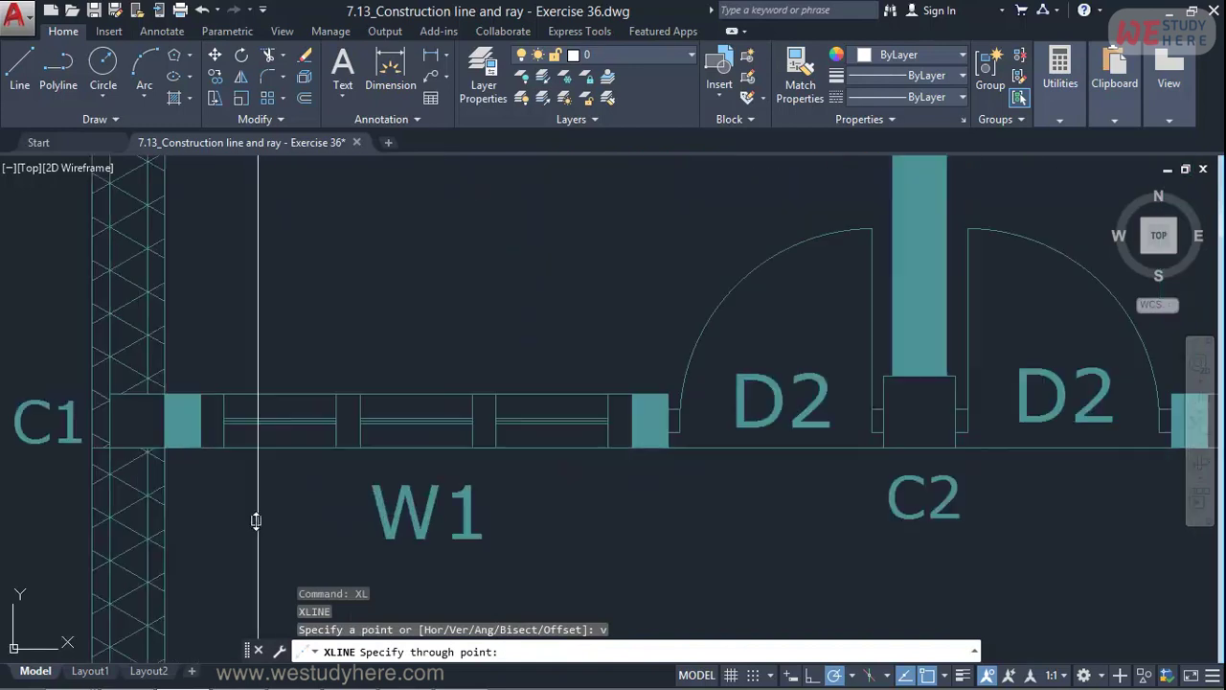
pyautogui.click(160, 446)
# Step: Add vertical xlines at the central C2 column's corners
pyautogui.scroll(-6, 447, 383)
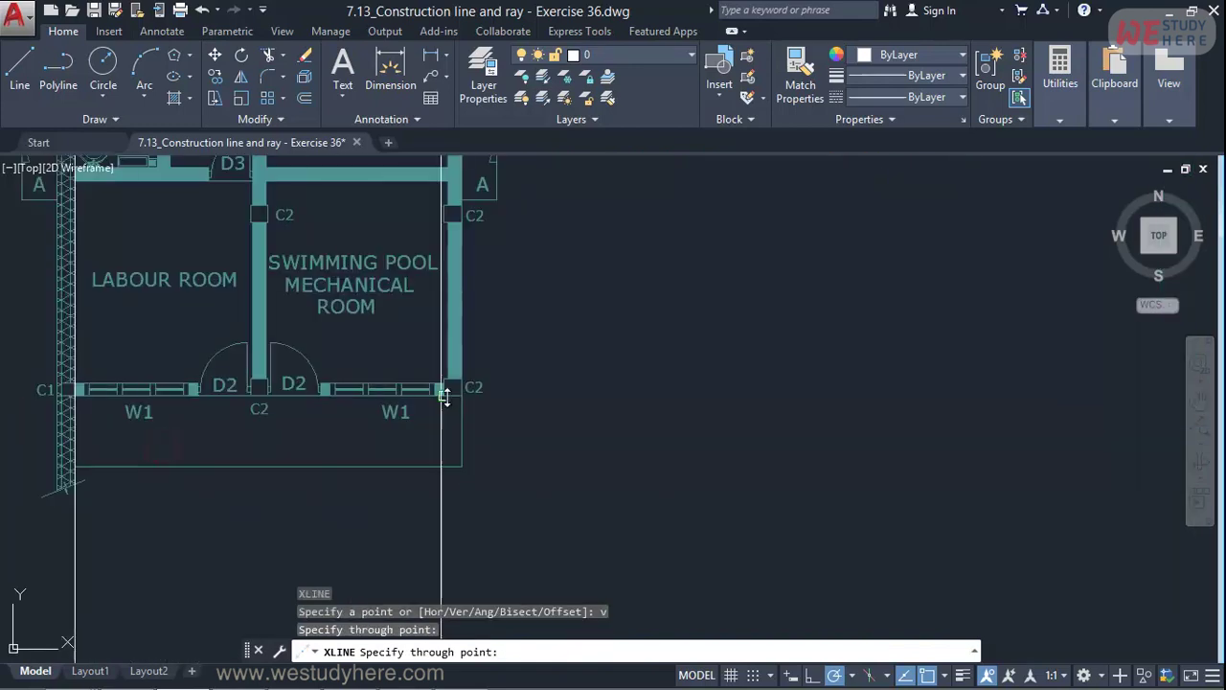
pyautogui.scroll(6, 473, 397)
pyautogui.click(438, 393)
pyautogui.scroll(-5, 641, 364)
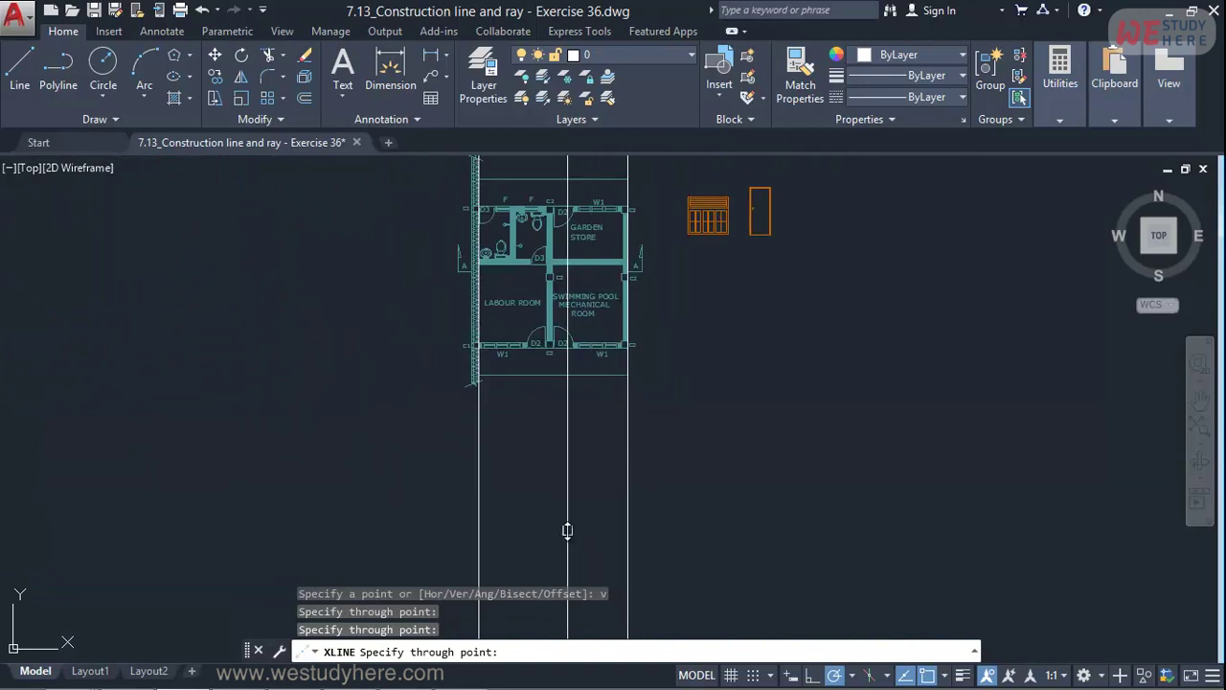
pyautogui.scroll(8, 554, 340)
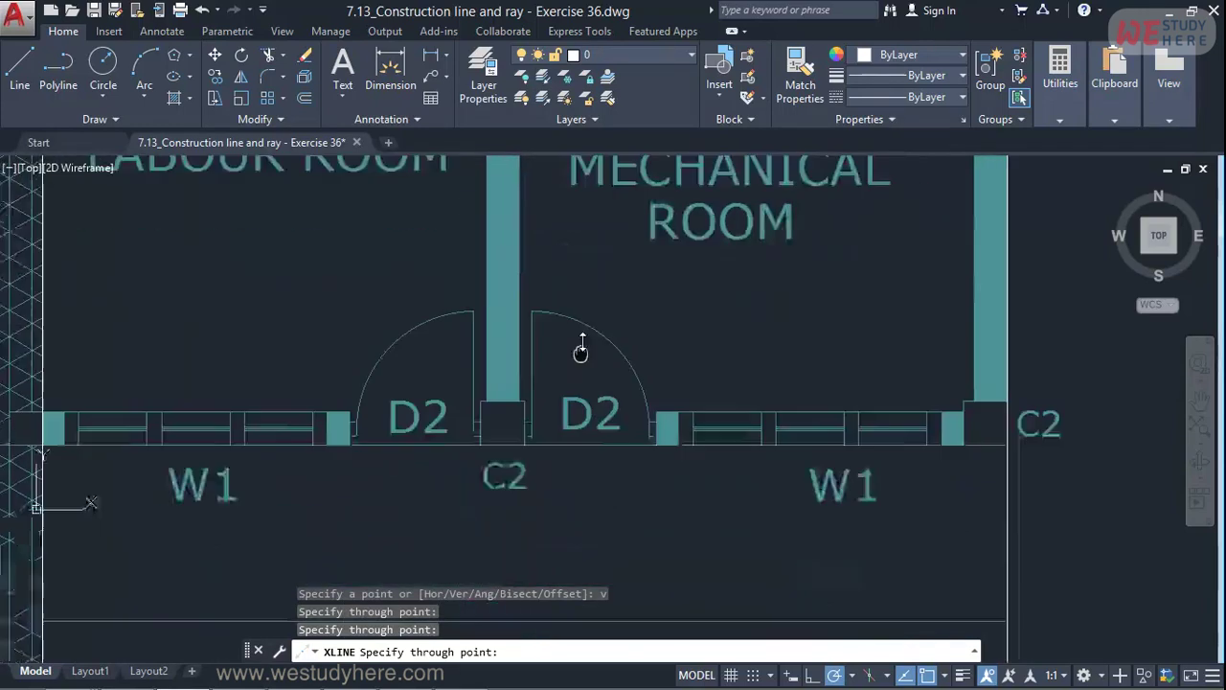
pyautogui.scroll(5, 520, 425)
pyautogui.click(410, 332)
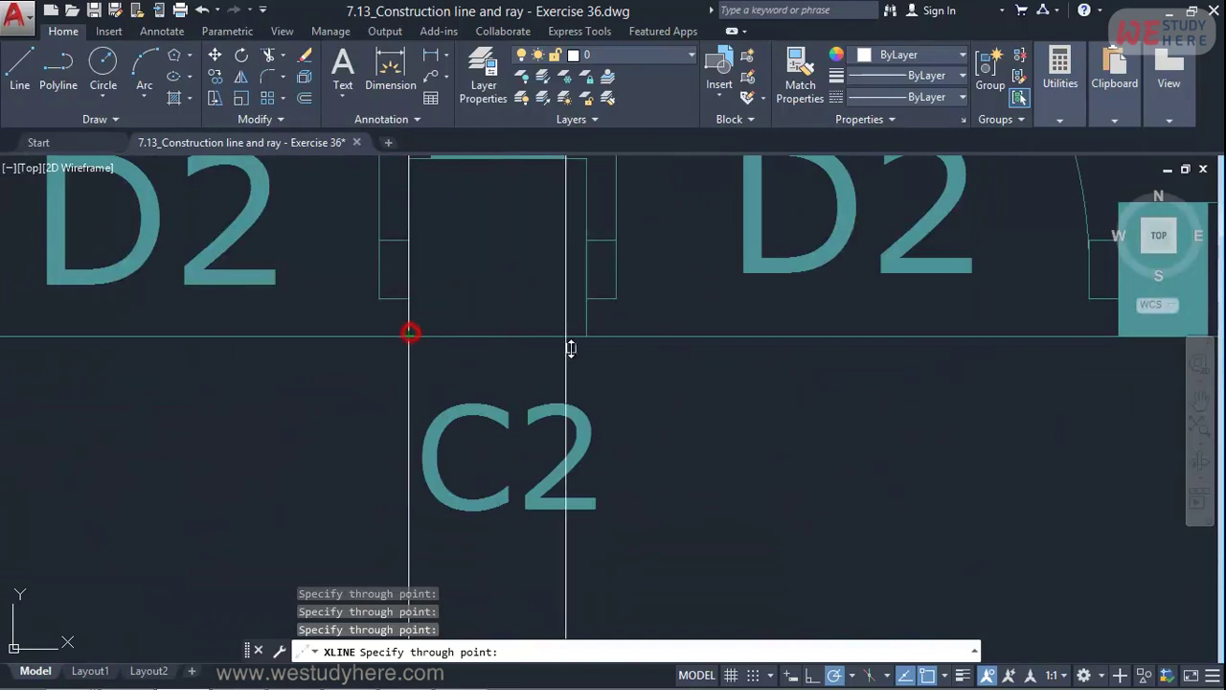
pyautogui.click(587, 335)
pyautogui.scroll(-8, 583, 341)
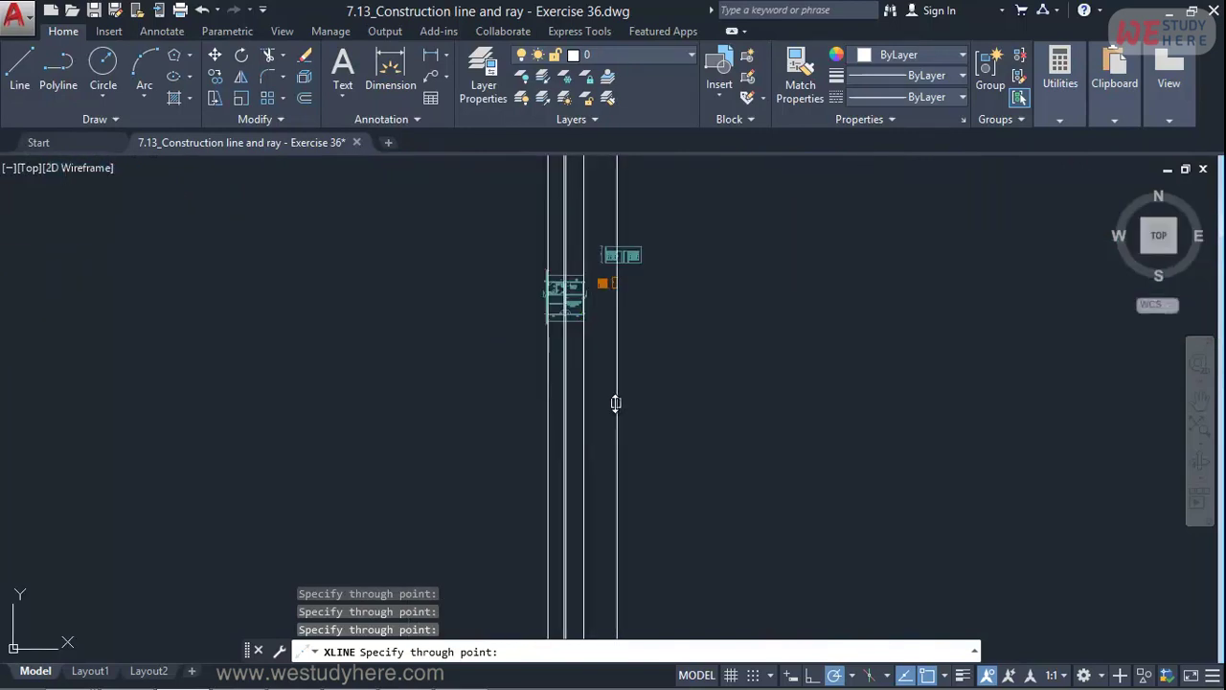
pyautogui.scroll(5, 616, 403)
pyautogui.moveTo(271, 370); pyautogui.dragTo(511, 648, button='middle')
pyautogui.scroll(-4, 476, 326)
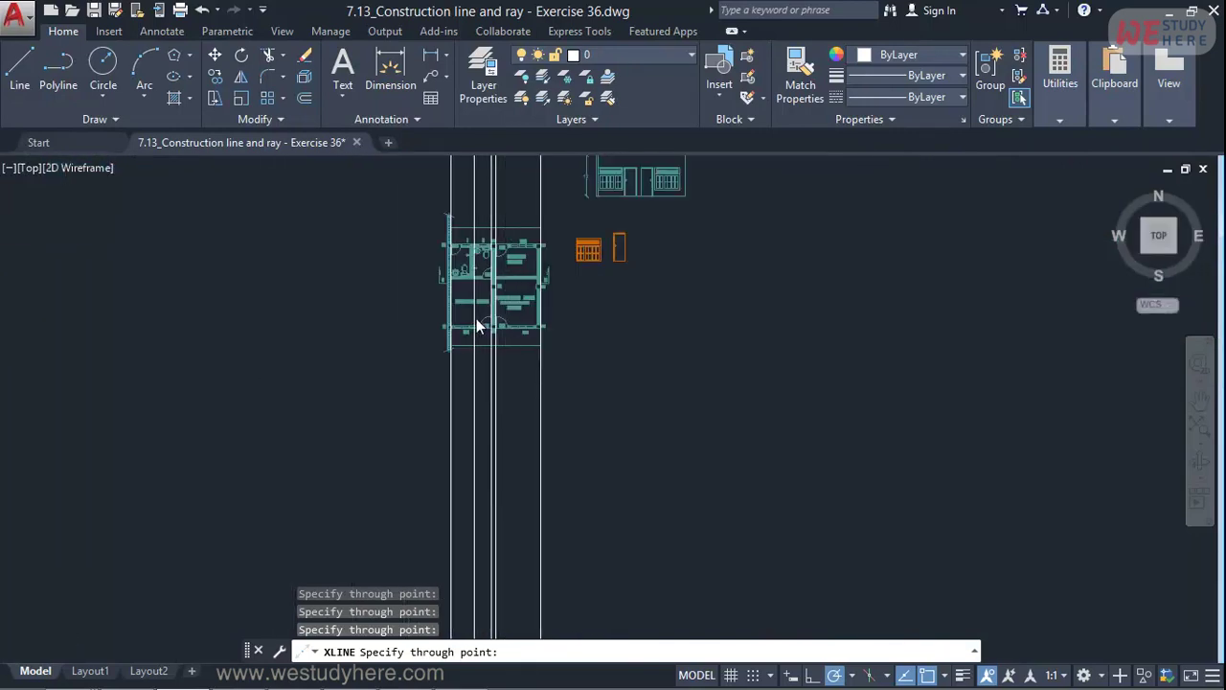
pyautogui.scroll(2, 477, 326)
pyautogui.scroll(3, 537, 407)
pyautogui.press('Escape')
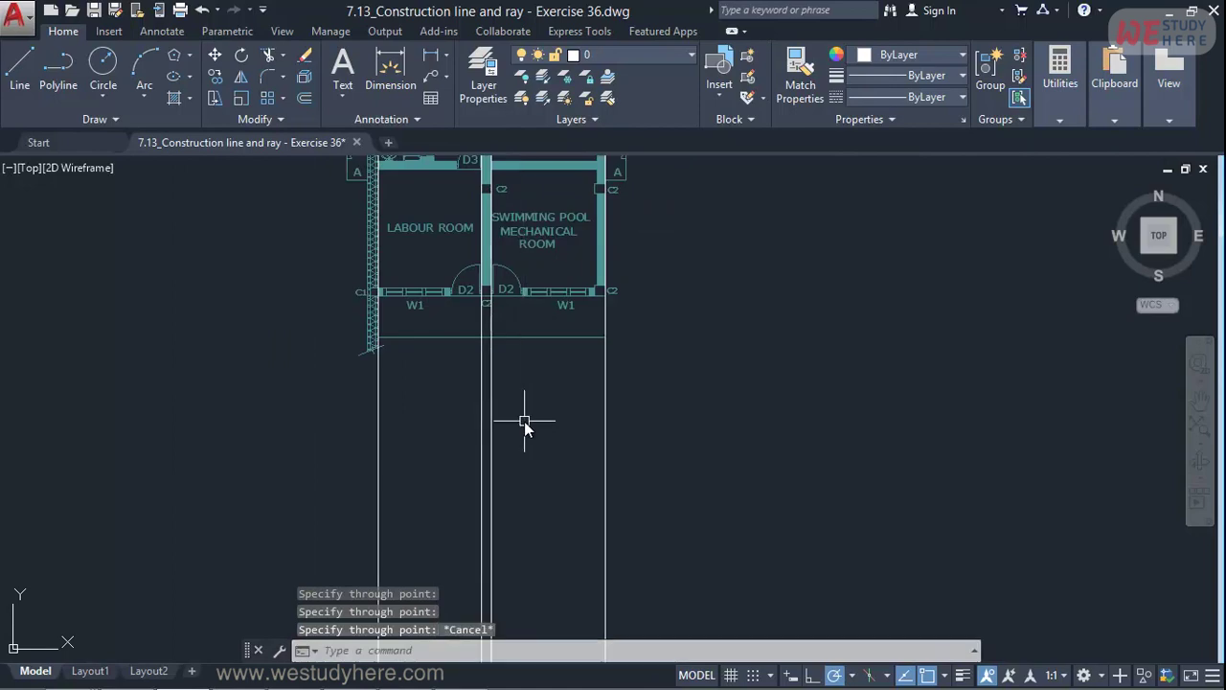
# Step: Draw a horizontal xline below the floor plan across the four verticals, then check the view
pyautogui.write('XL')
pyautogui.press('Return')
pyautogui.write('h')
pyautogui.press('Return')
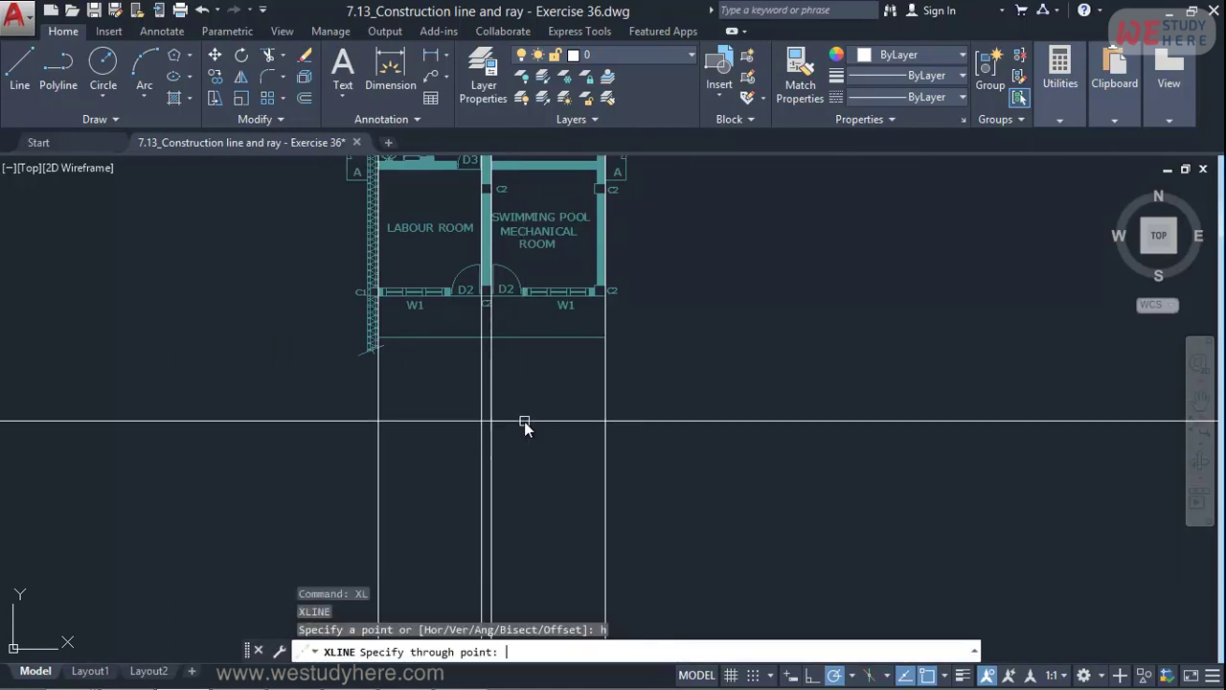
pyautogui.click(544, 553)
pyautogui.press('Escape')
pyautogui.scroll(-2, 525, 450)
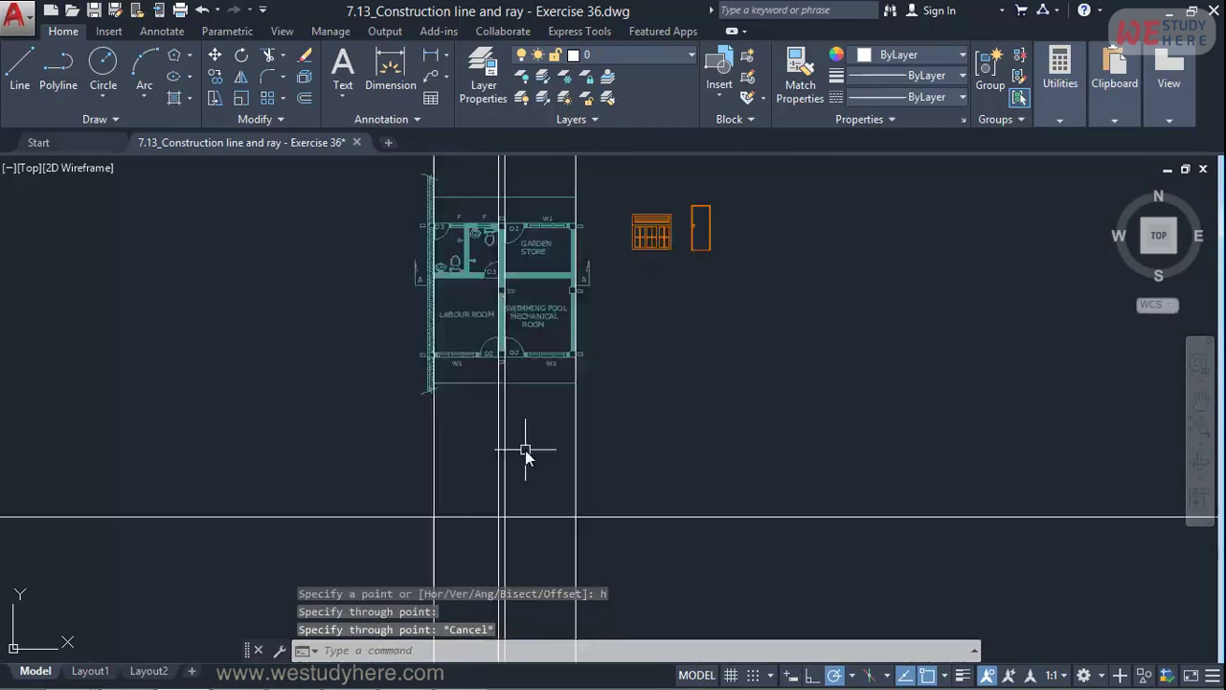
pyautogui.scroll(-2, 525, 449)
pyautogui.scroll(5, 540, 351)
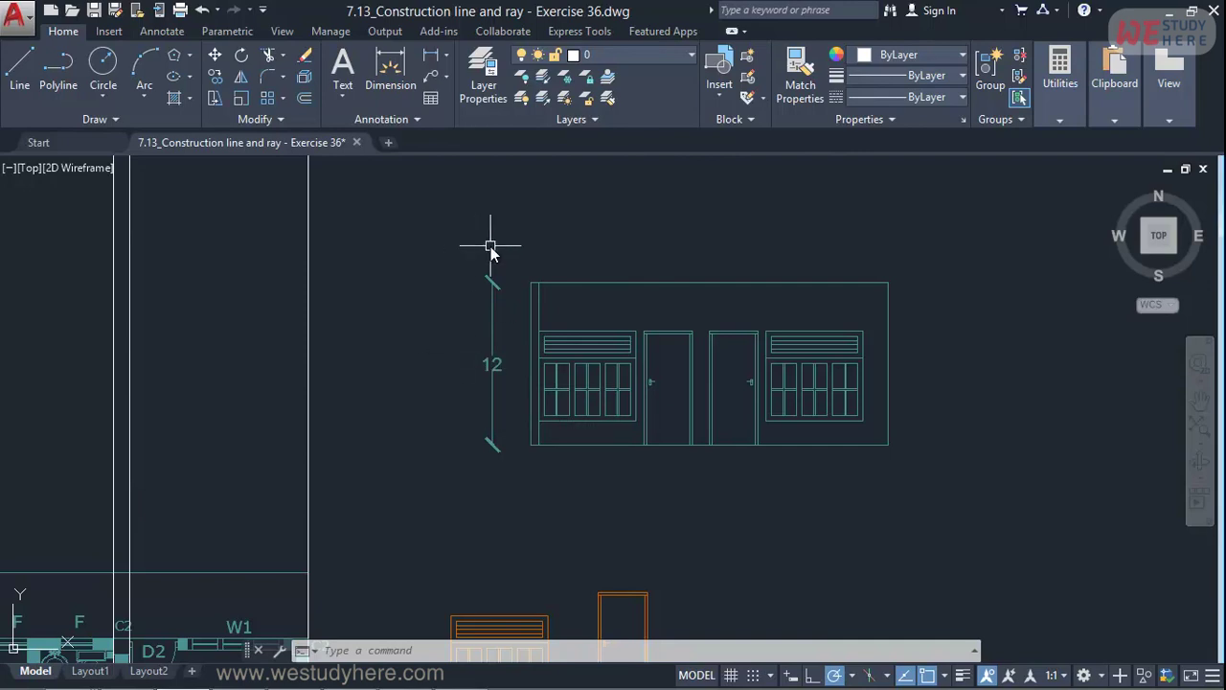
pyautogui.scroll(-4, 698, 197)
pyautogui.moveTo(482, 542)
pyautogui.mouseDown(button='middle')
pyautogui.moveTo(482, 255)
pyautogui.moveTo(499, 287)
pyautogui.mouseUp(button='middle')
# Step: Offset the horizontal construction line 12 units upward to create a second elevation level
pyautogui.scroll(2, 499, 287)
pyautogui.moveTo(511, 405); pyautogui.dragTo(513, 482, button='middle')
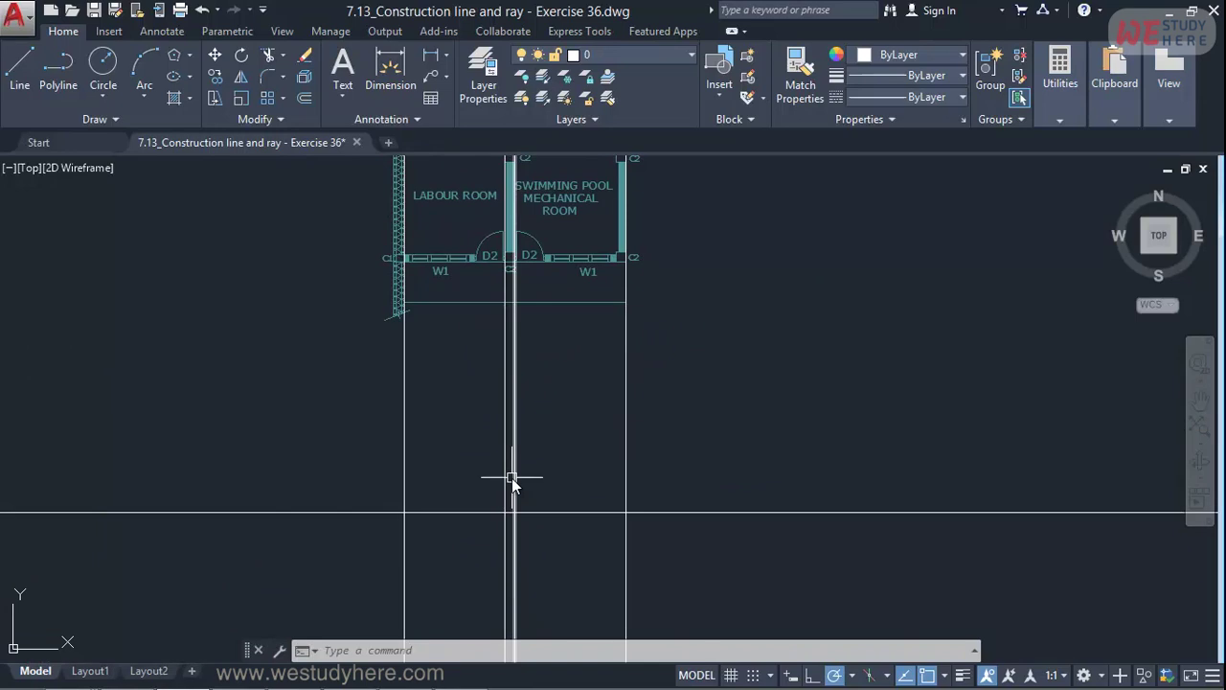
pyautogui.write('xl')
pyautogui.press('Return')
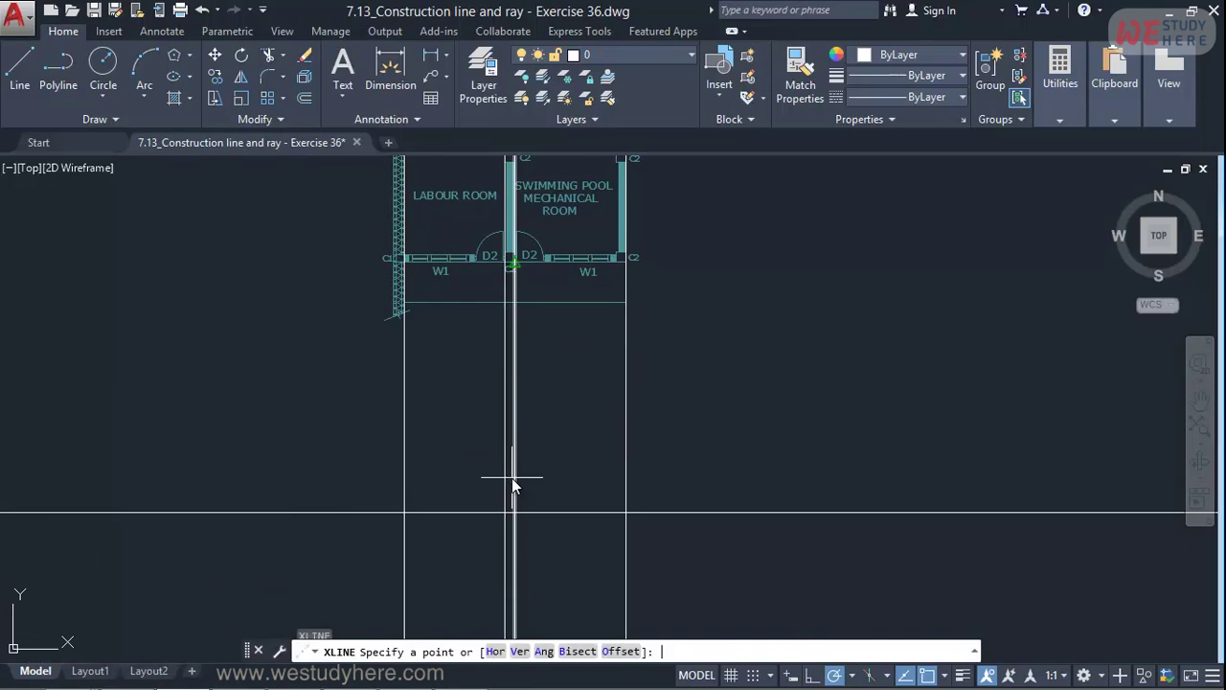
pyautogui.click(619, 652)
pyautogui.write('12\\')
pyautogui.press('Return')
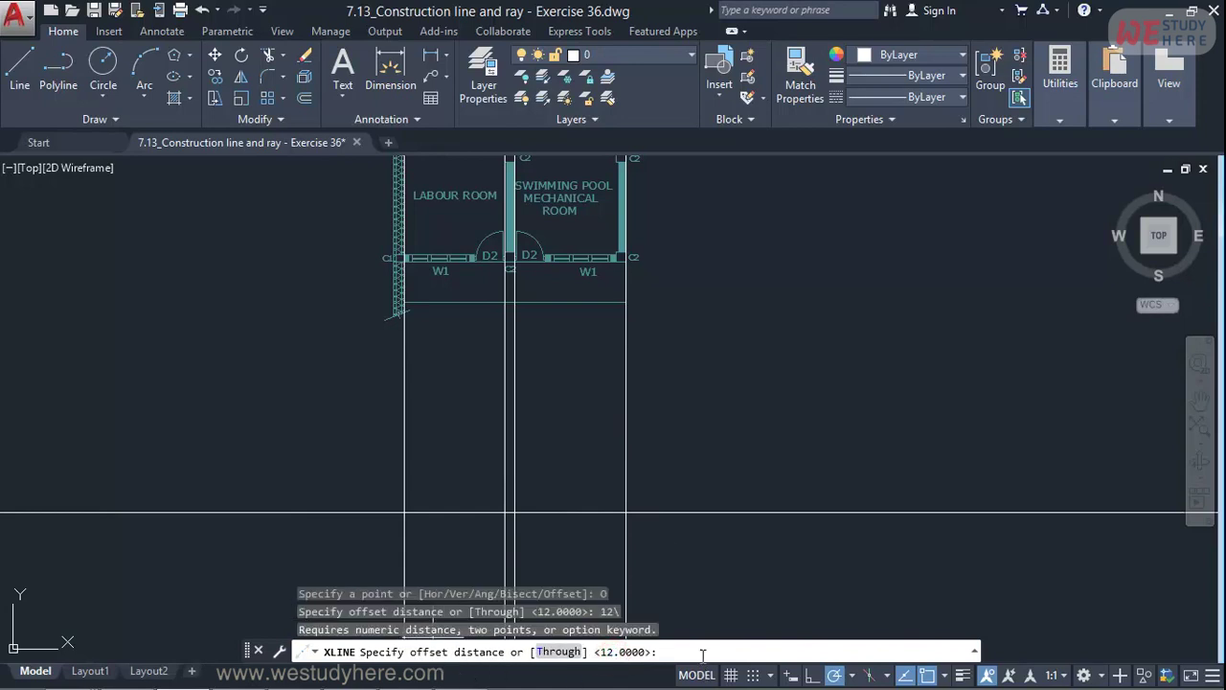
pyautogui.press('Return')
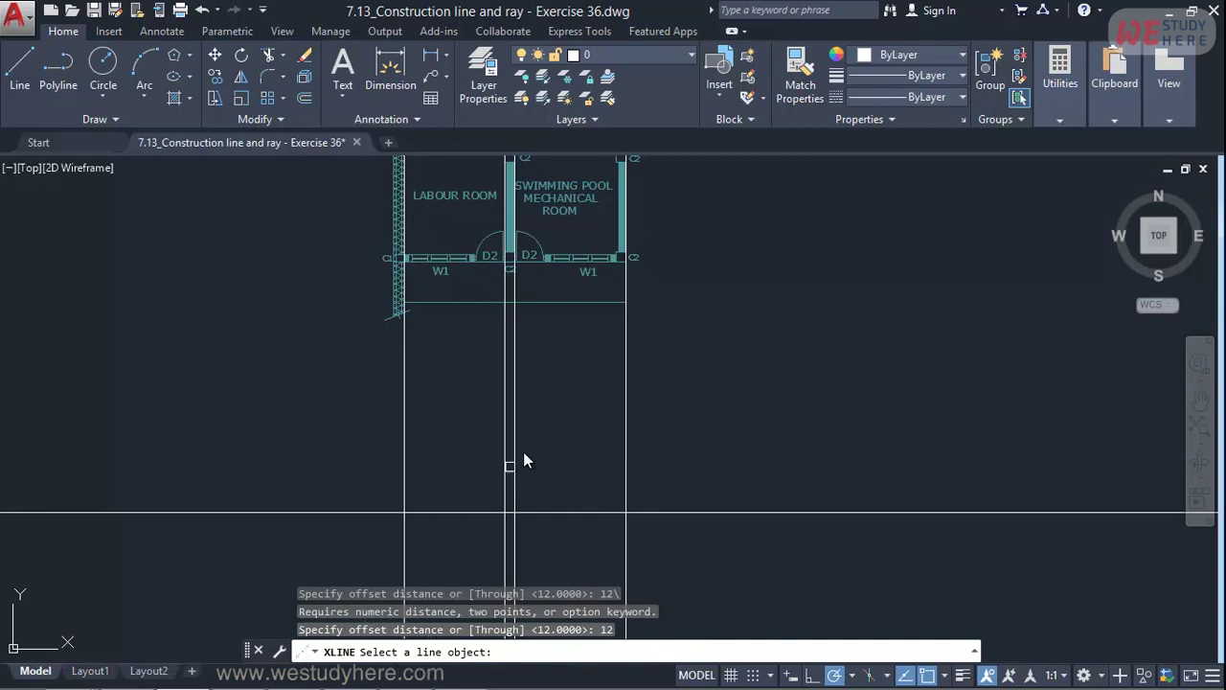
pyautogui.click(559, 513)
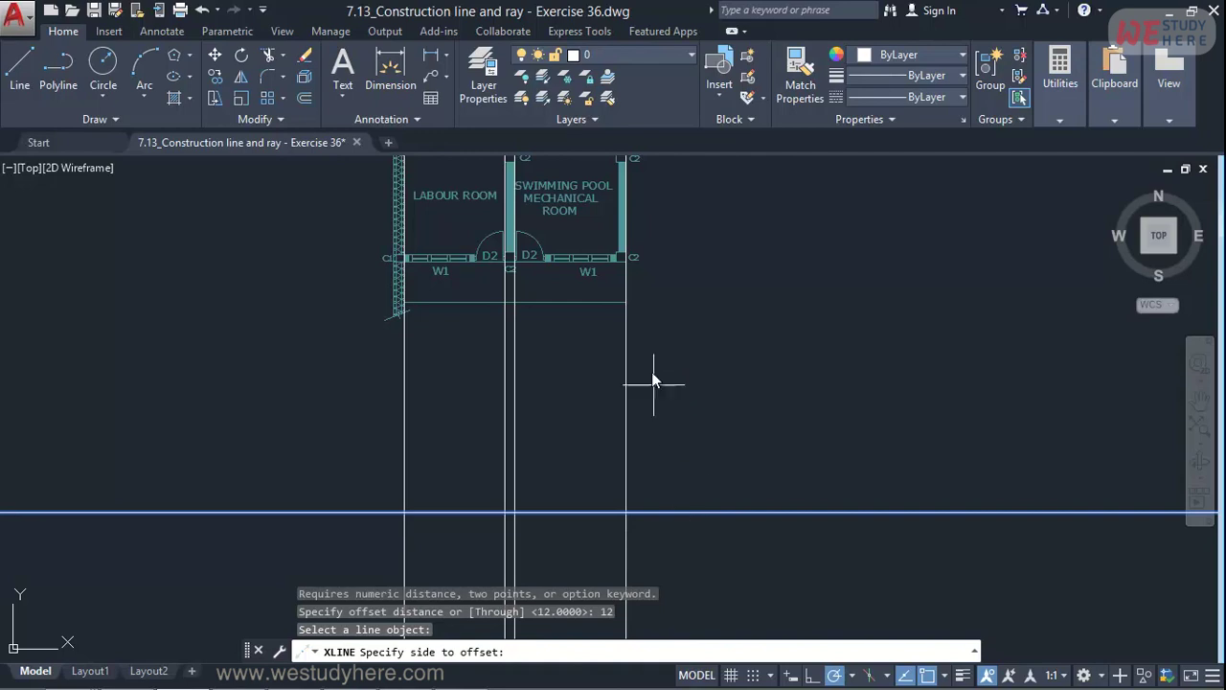
pyautogui.click(561, 405)
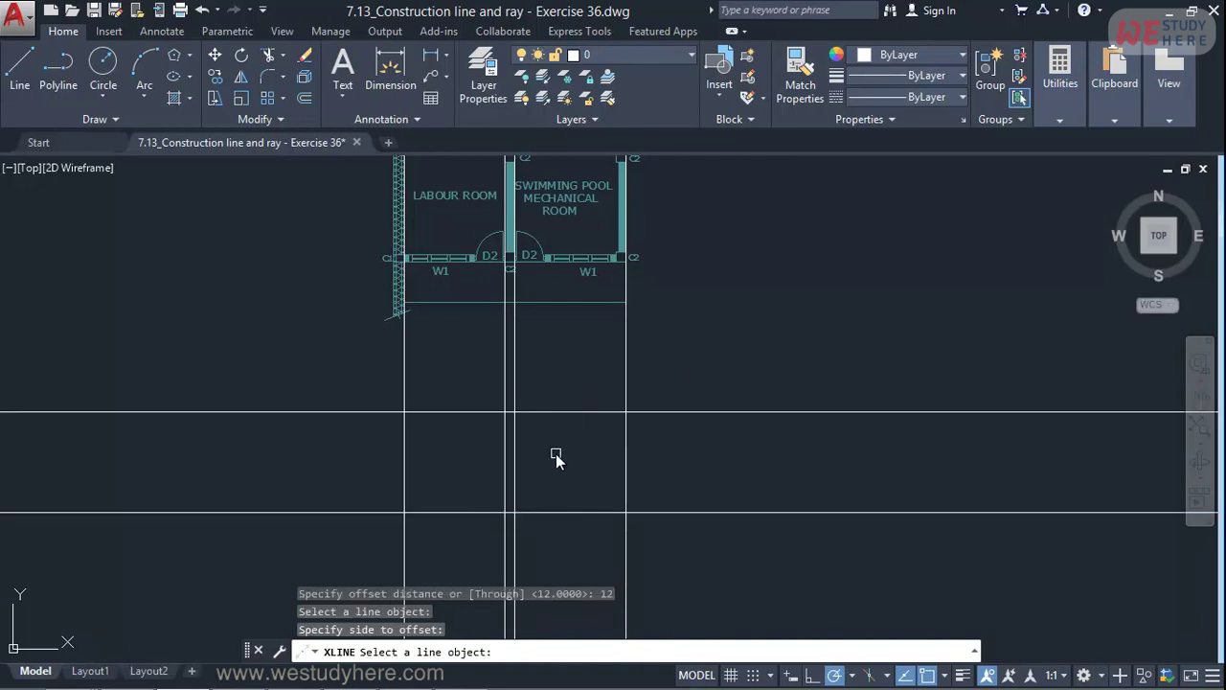
pyautogui.press('Return')
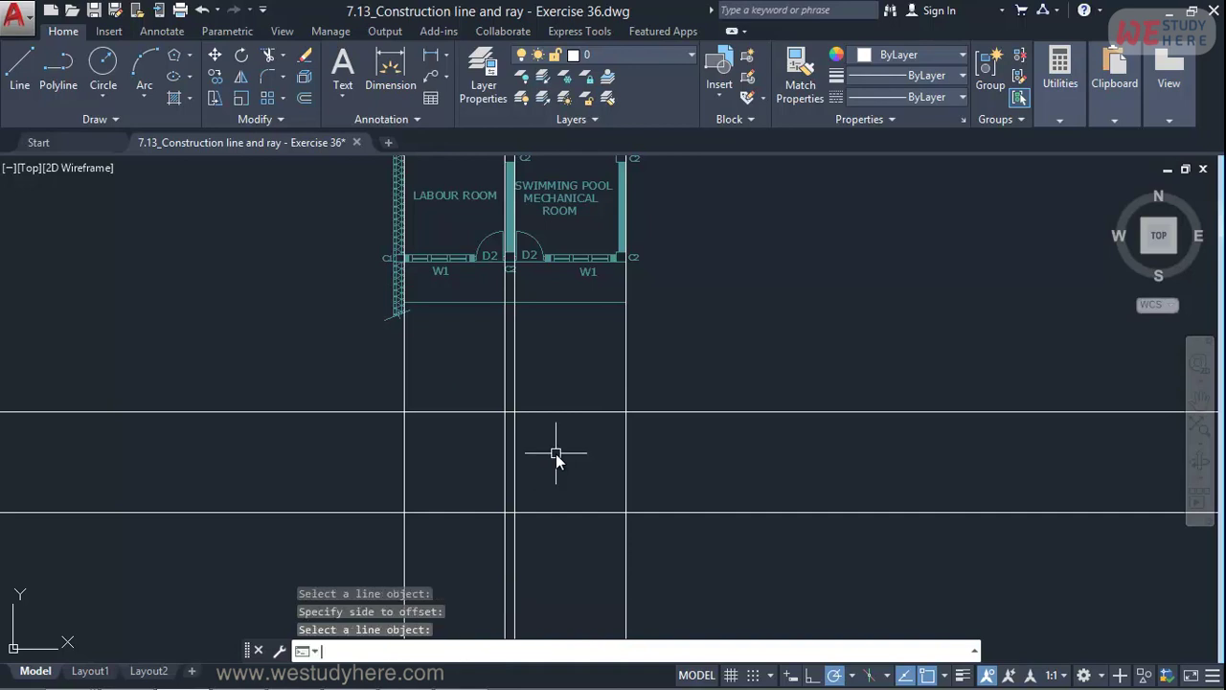
pyautogui.press('Escape')
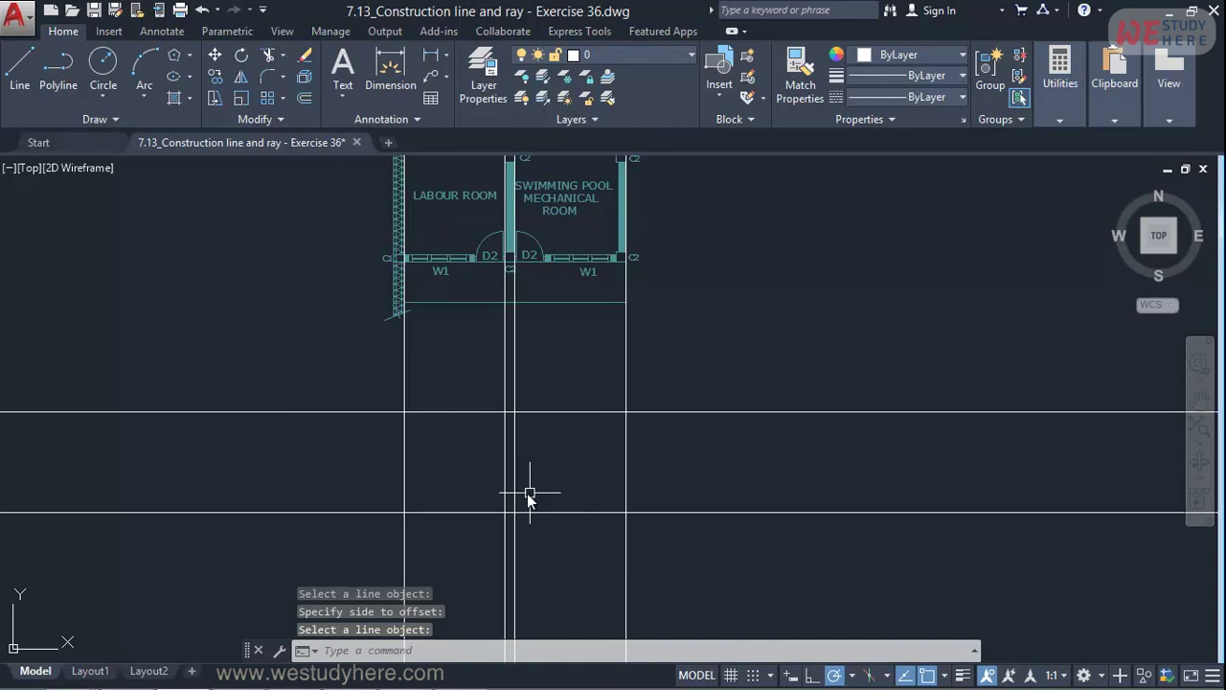
pyautogui.scroll(-3, 489, 496)
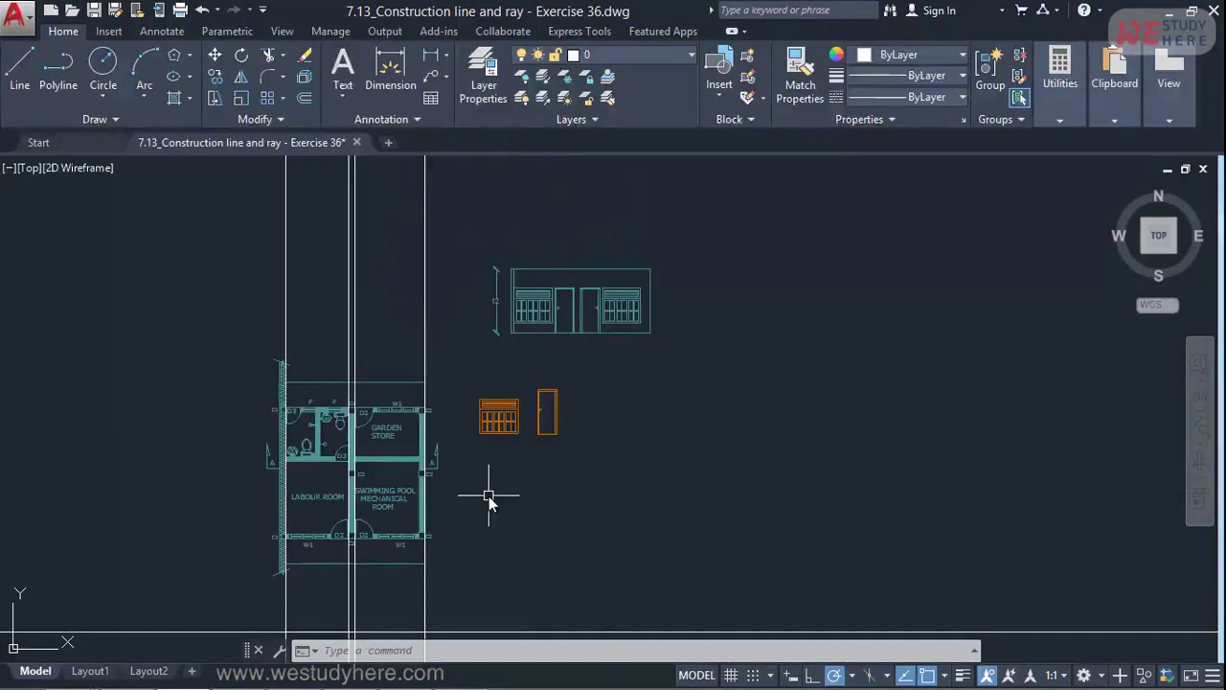